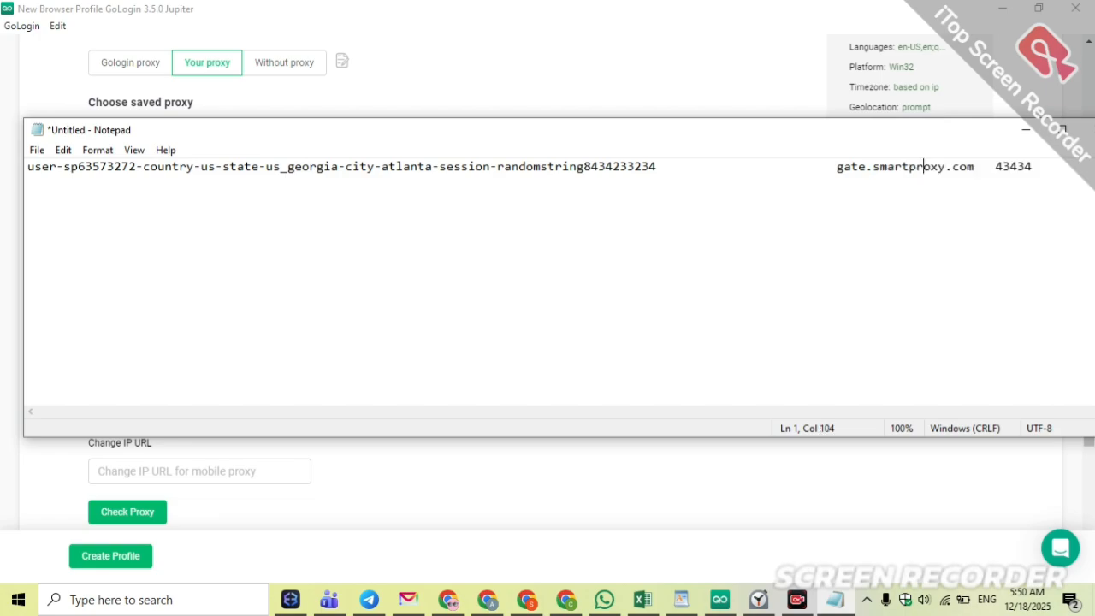
# Step: Copy the host gate.smartproxy.com from the notes into the proxy IP Address field
pyautogui.moveTo(975, 166); pyautogui.dragTo(837, 166)
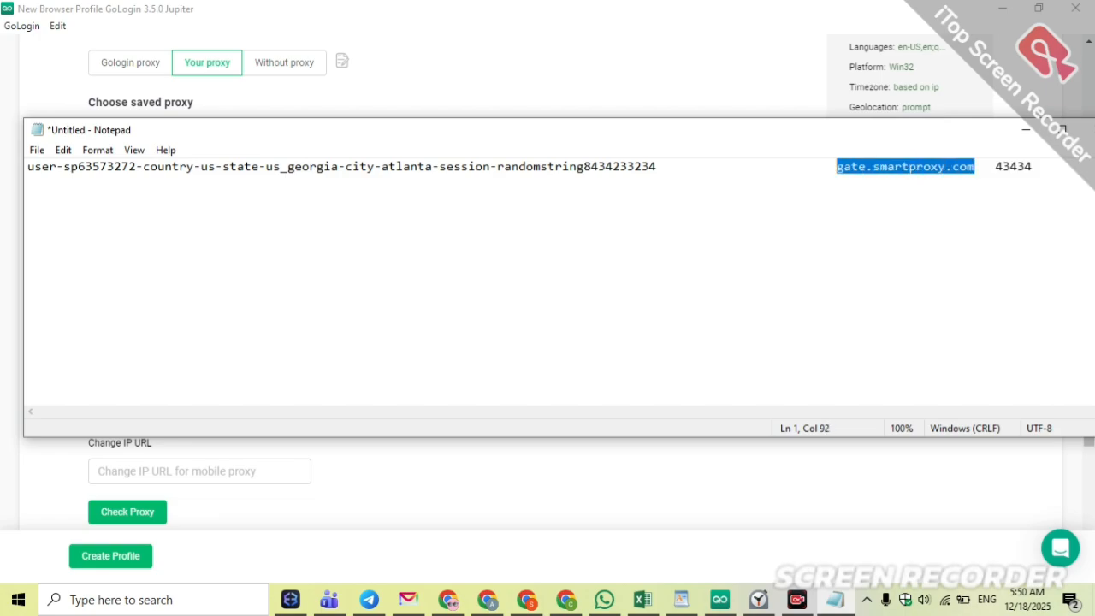
pyautogui.hotkey('alt', 'Tab')
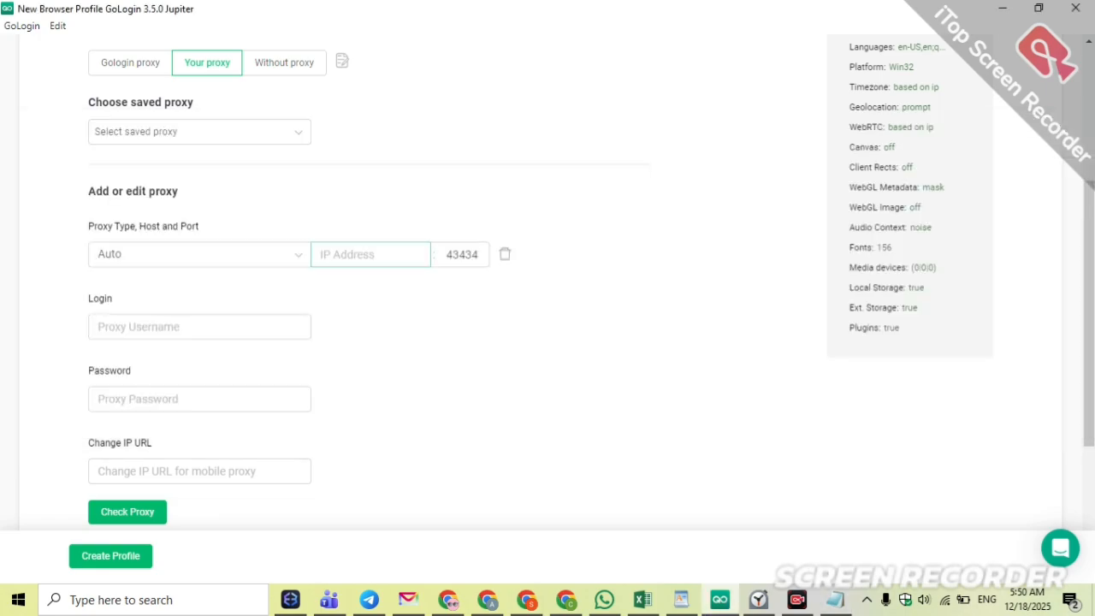
pyautogui.click(370, 254)
pyautogui.write('gate.smartproxy.com')
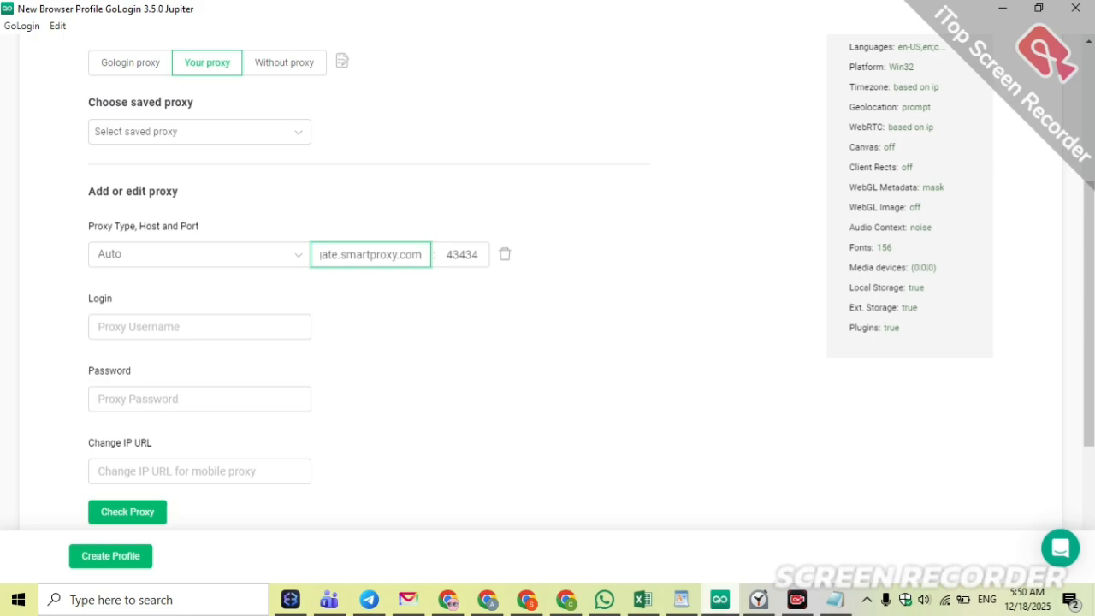
# Step: Fill in the Atlanta proxy username in Login and paste the proxy password
pyautogui.hotkey('alt', 'Tab')
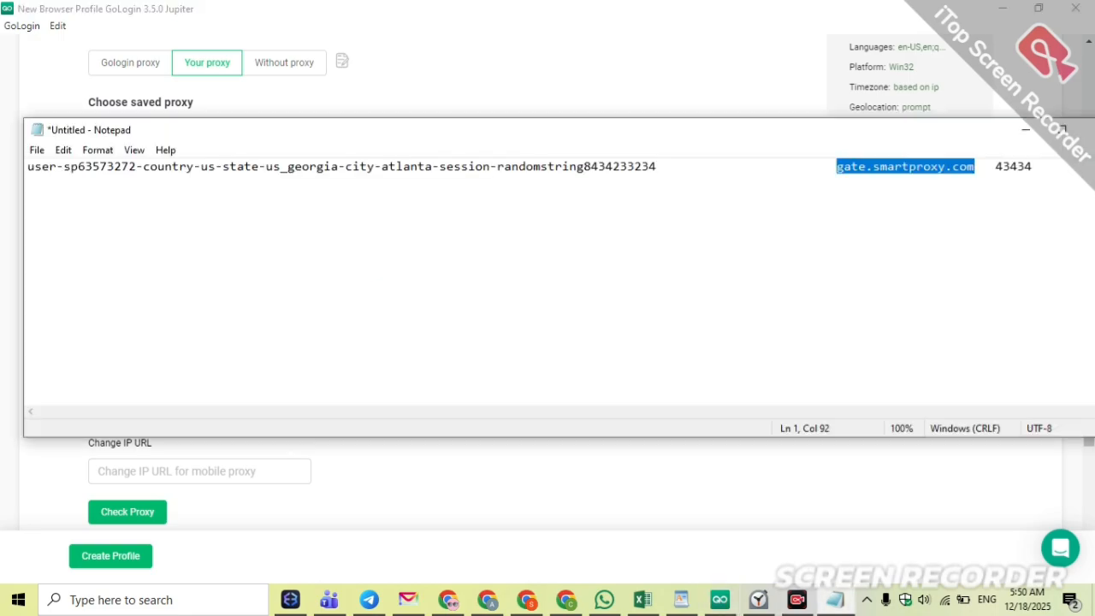
pyautogui.moveTo(657, 166); pyautogui.dragTo(28, 166)
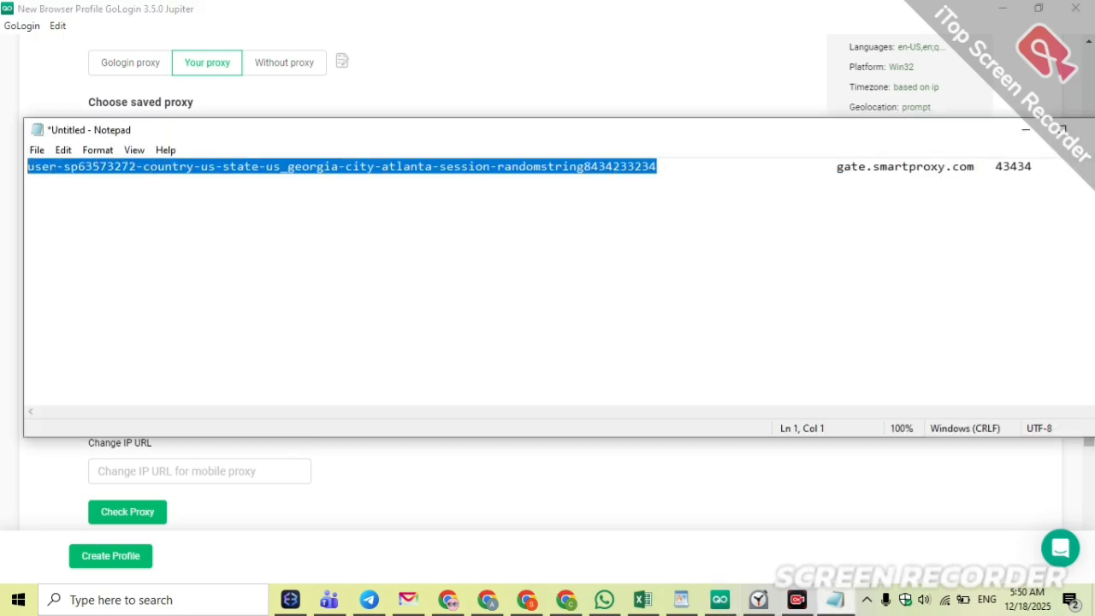
pyautogui.hotkey('alt', 'Tab')
pyautogui.click(199, 327)
pyautogui.hotkey('ctrl', 'v')
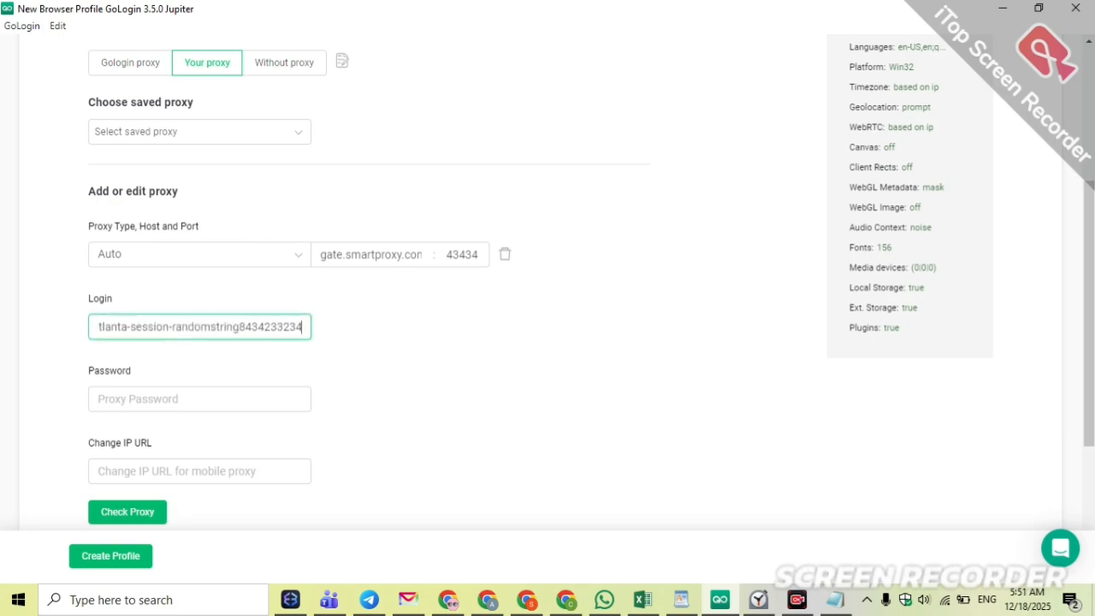
pyautogui.moveTo(303, 327); pyautogui.dragTo(201, 326)
pyautogui.press('BackSpace')
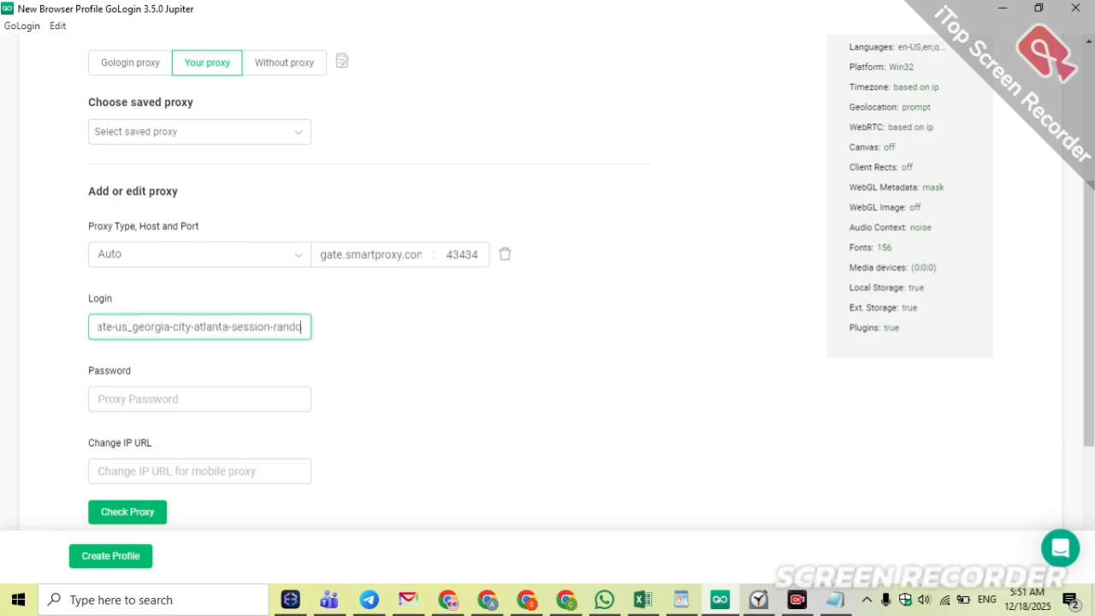
pyautogui.click(200, 399)
pyautogui.hotkey('ctrl', 'v')
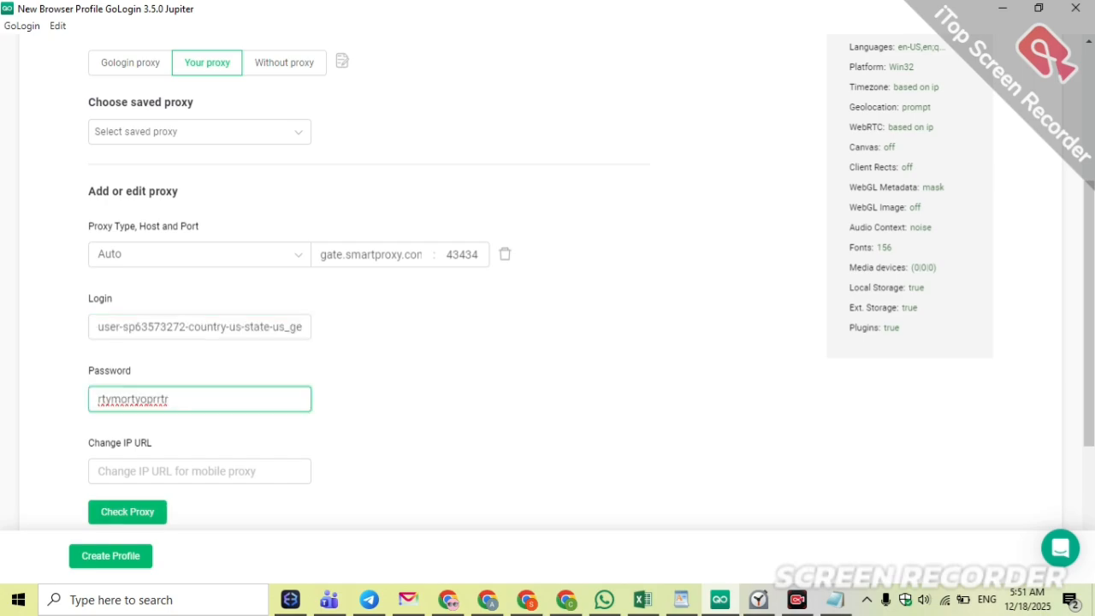
# Step: Confirm the proxy check shows Atlanta and add the city-atlanta session suffix to the login
pyautogui.scroll(-2, 548, 282)
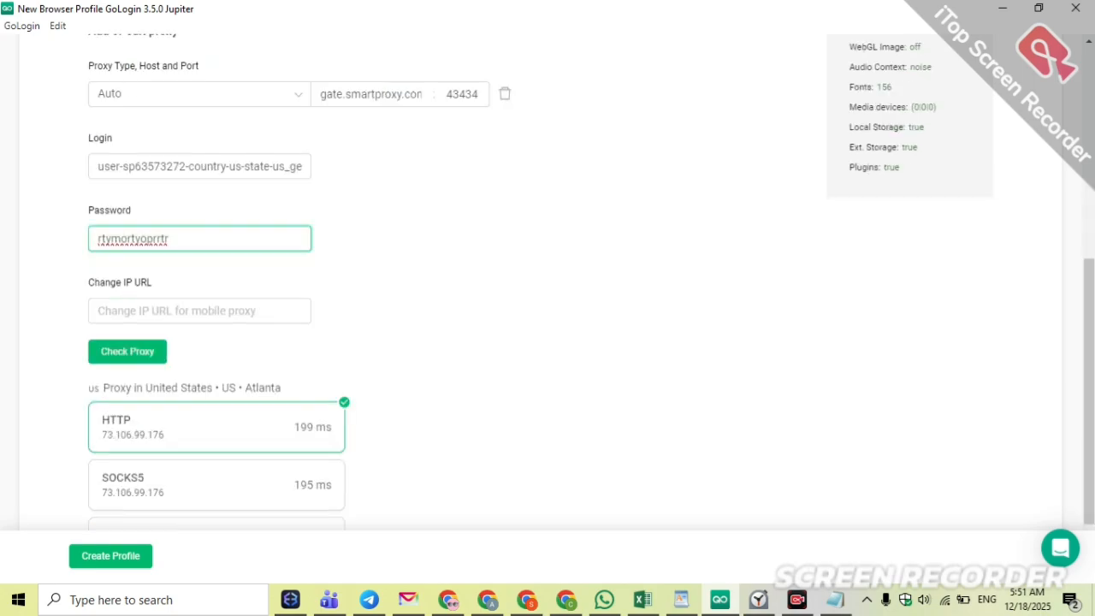
pyautogui.doubleClick(264, 388)
pyautogui.scroll(2, 547, 282)
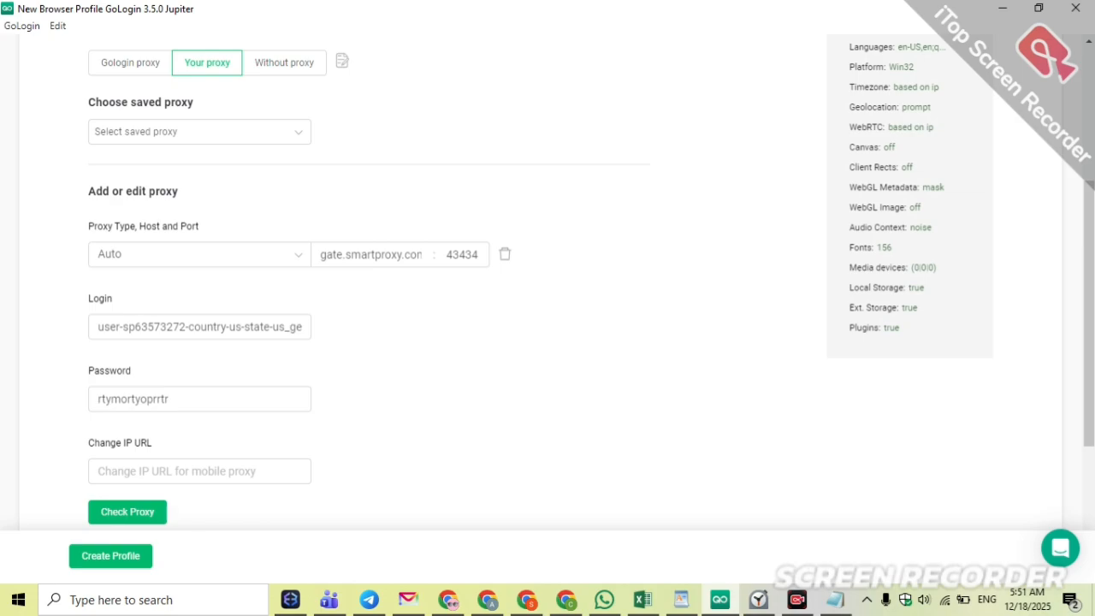
pyautogui.click(288, 326)
pyautogui.write('-city-atlant')
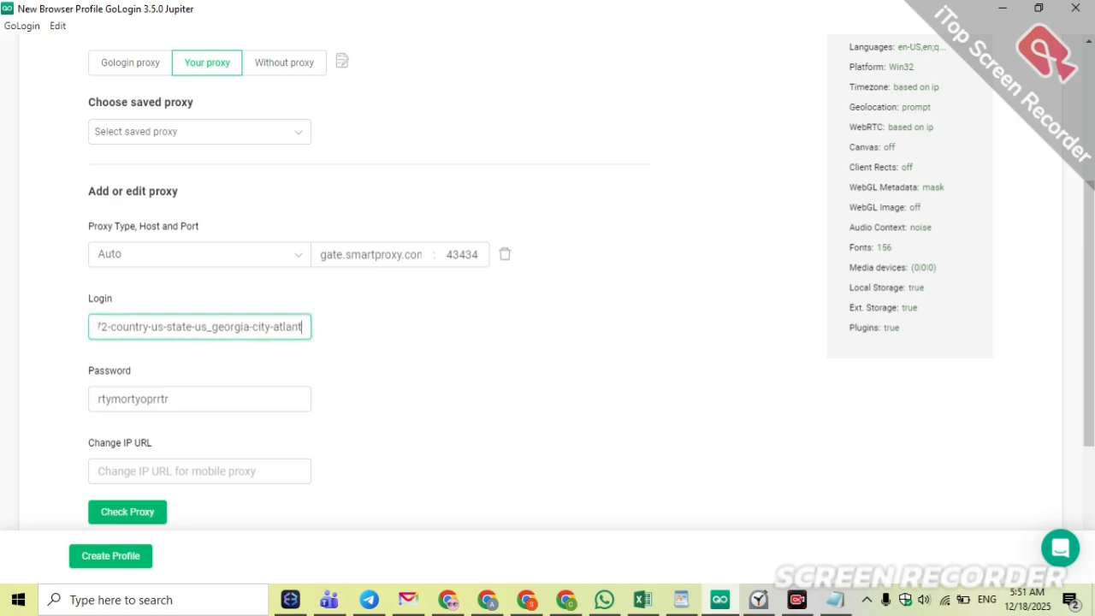
pyautogui.write('a-session-rando')
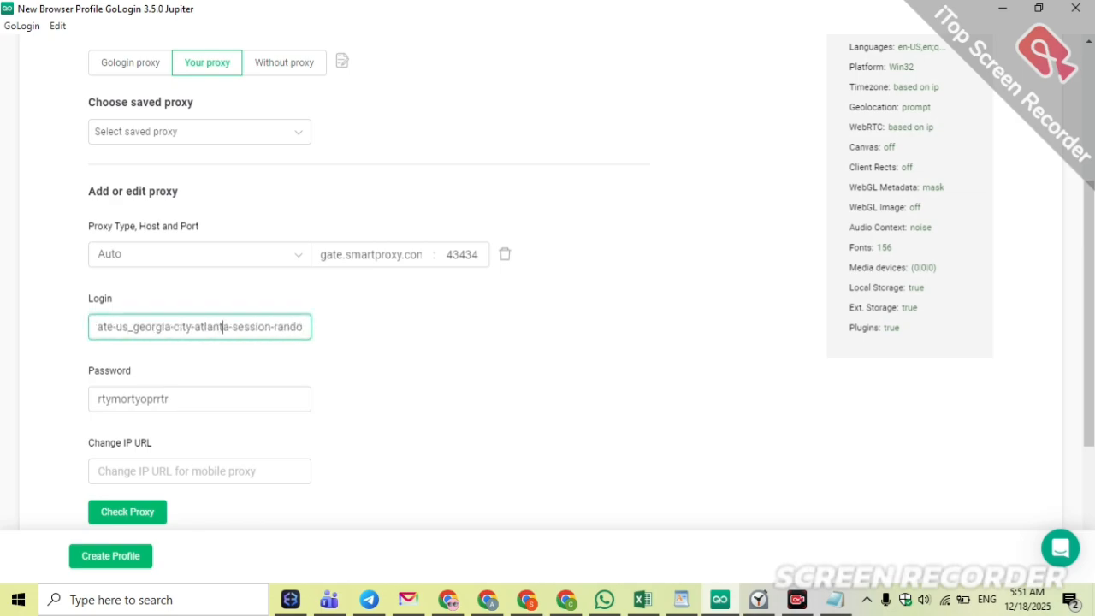
pyautogui.doubleClick(224, 326)
pyautogui.click(462, 349)
# Step: Save the proxy settings as new profile 7 with Create Profile
pyautogui.scroll(-3, 462, 349)
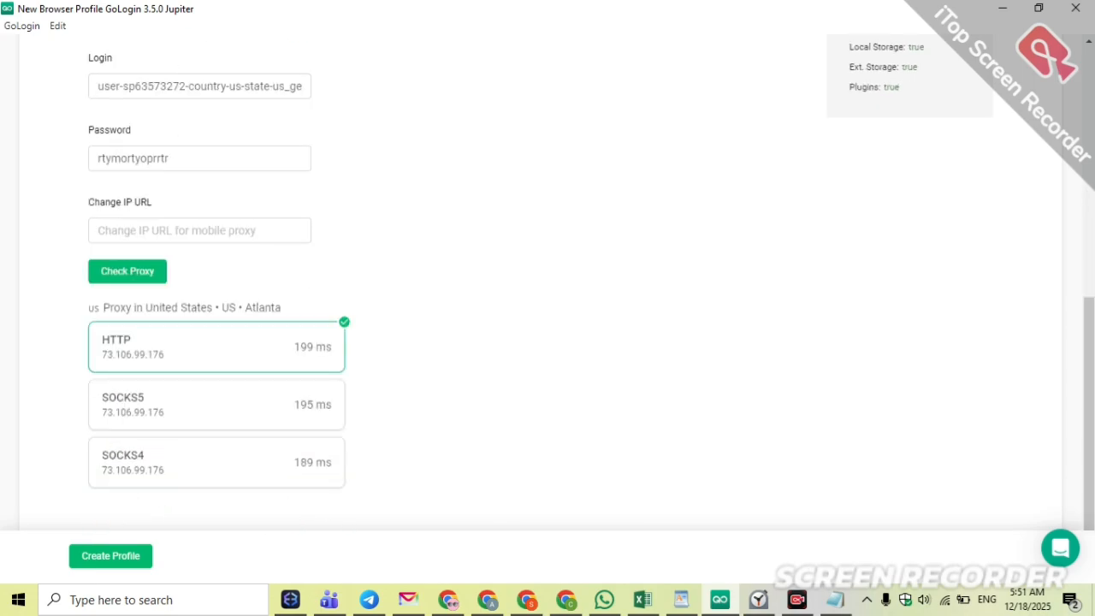
pyautogui.scroll(3, 548, 283)
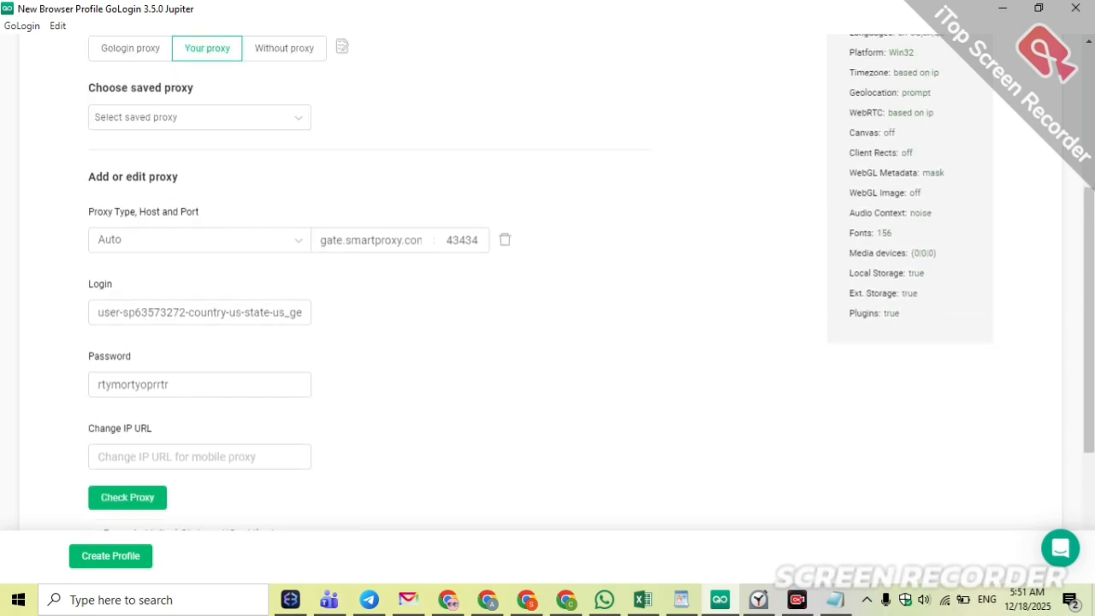
pyautogui.scroll(2, 548, 282)
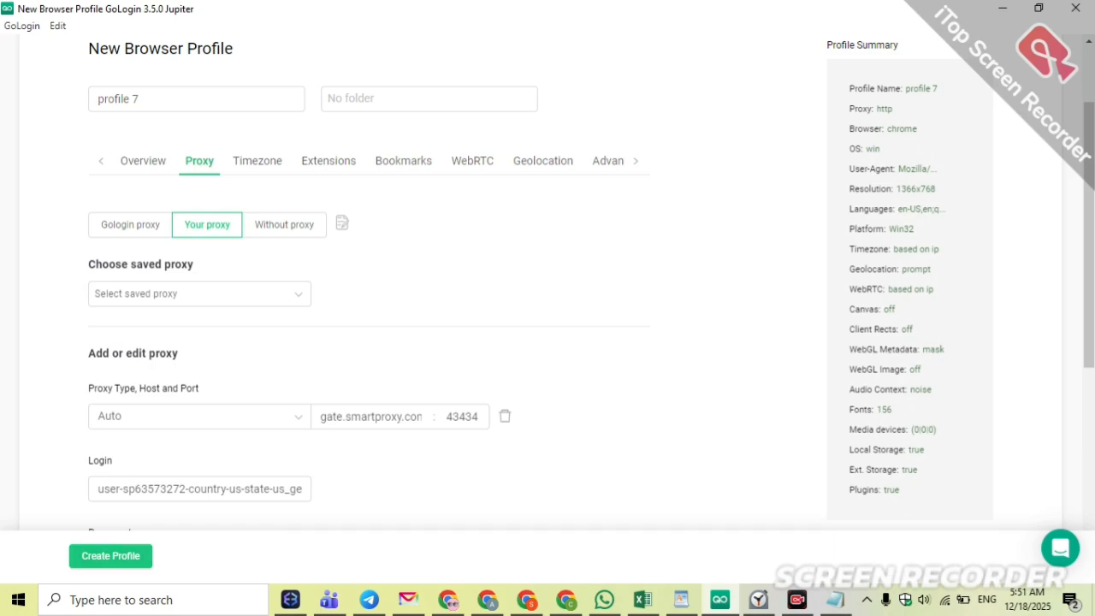
pyautogui.click(111, 556)
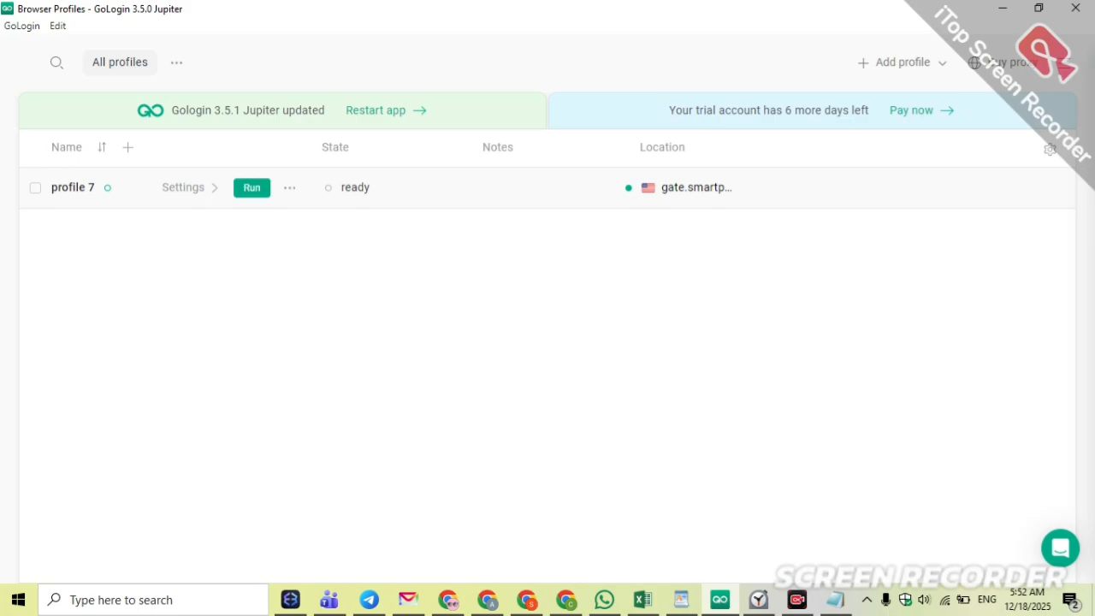
# Step: Run profile 7, load cl.com to reach atlanta.craigslist.org, and maximize the browser
pyautogui.click(251, 187)
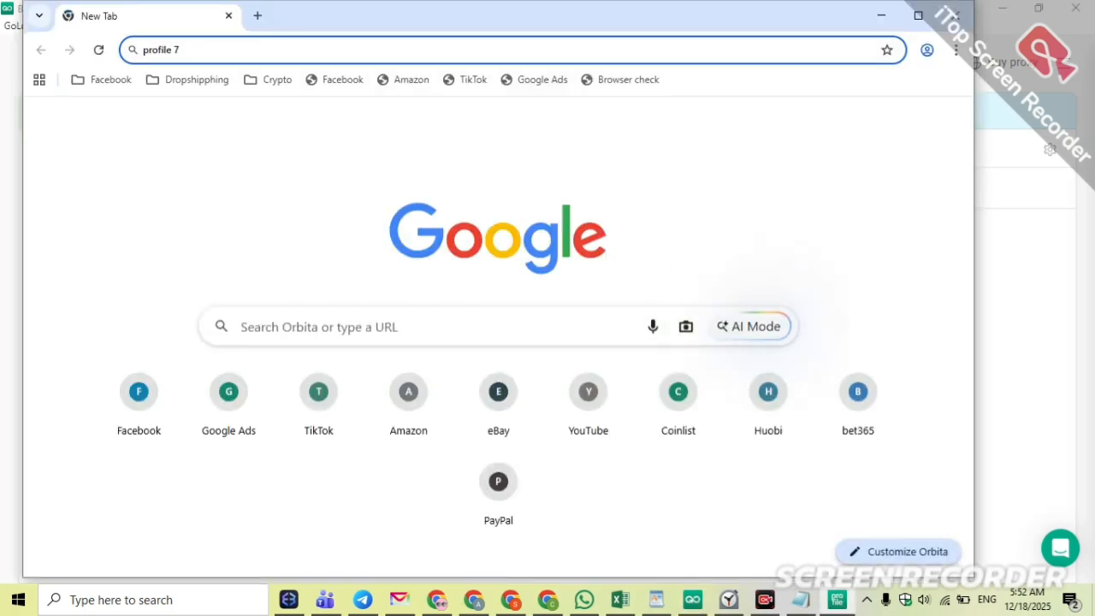
pyautogui.write('cl.com')
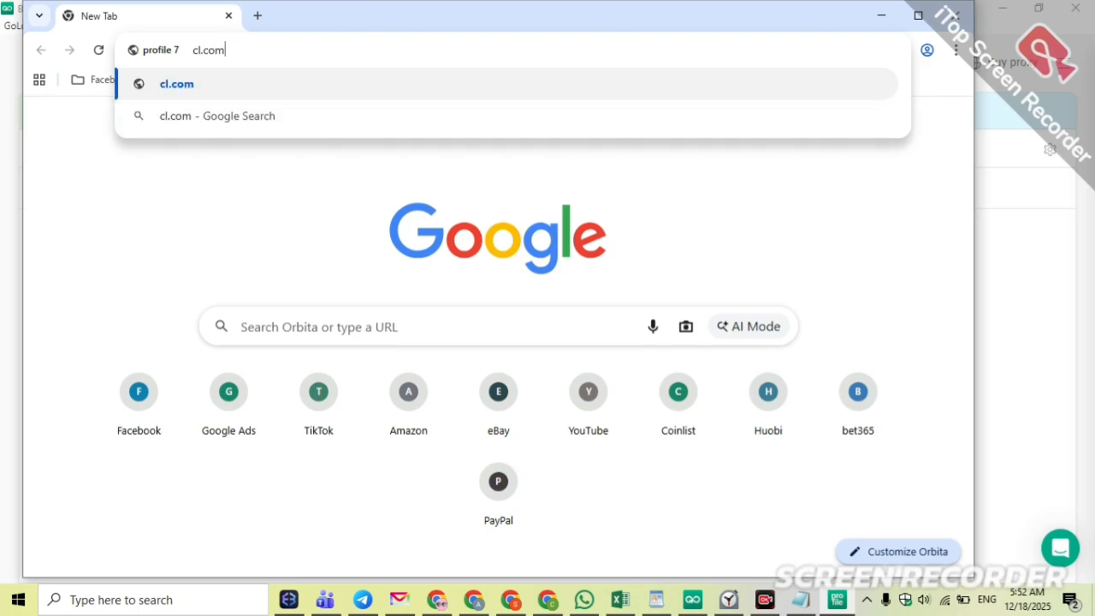
pyautogui.press('Return')
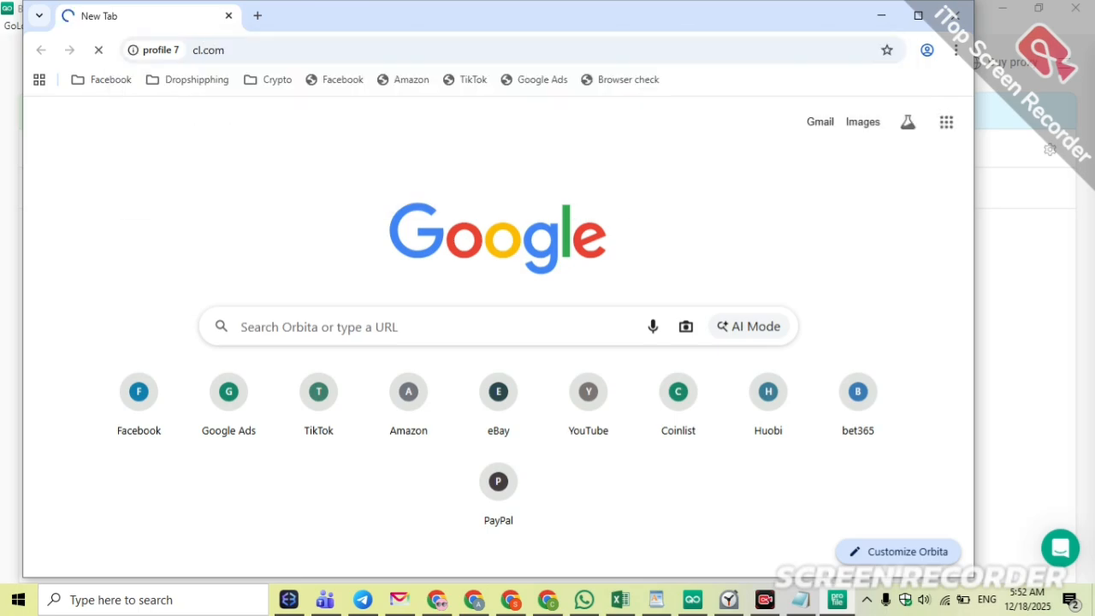
pyautogui.click(918, 16)
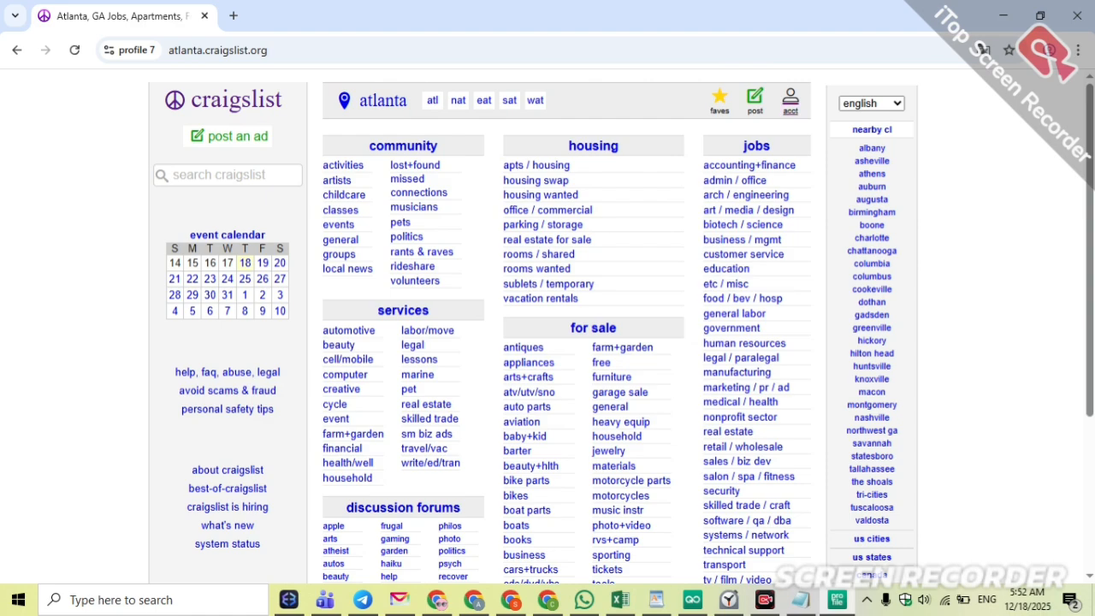
# Step: Create a Craigslist account from the acct page using the pasted Outlook e-mail address
pyautogui.click(791, 100)
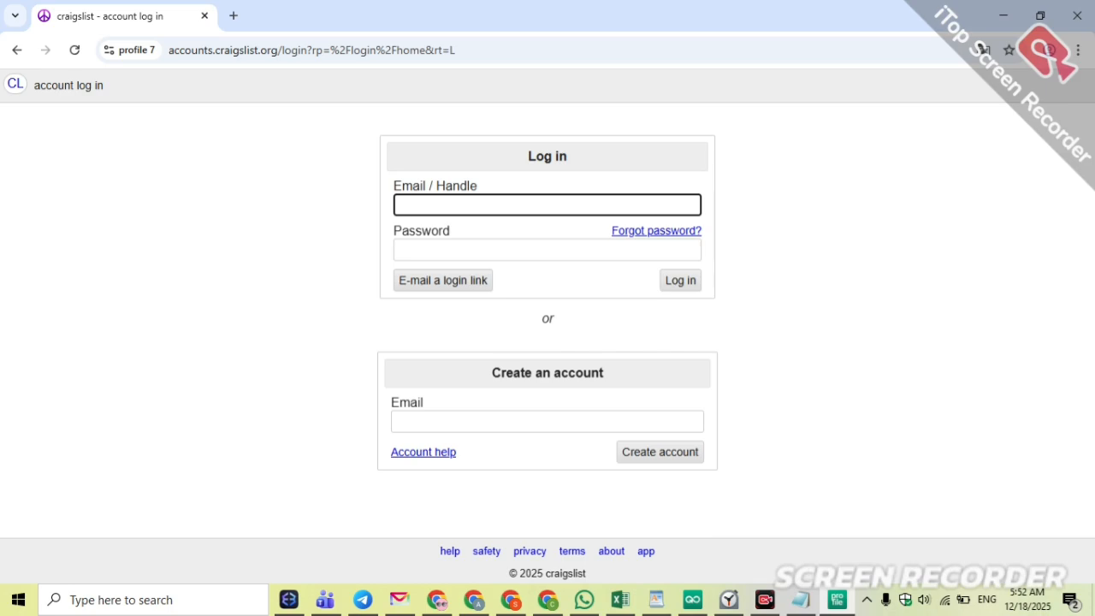
pyautogui.click(548, 422)
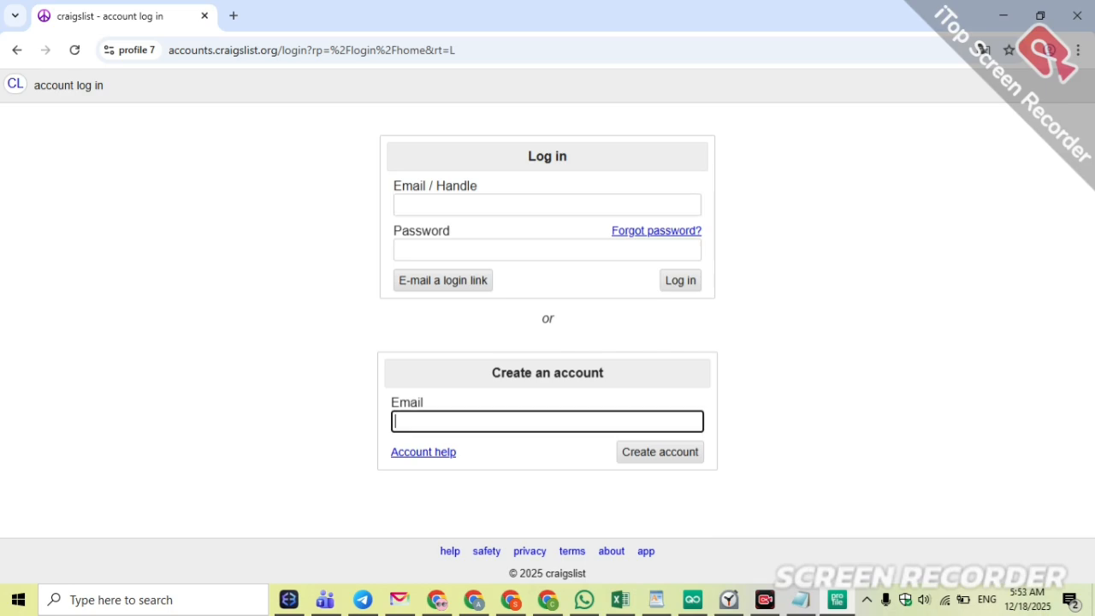
pyautogui.hotkey('ctrl', 'v')
pyautogui.click(660, 452)
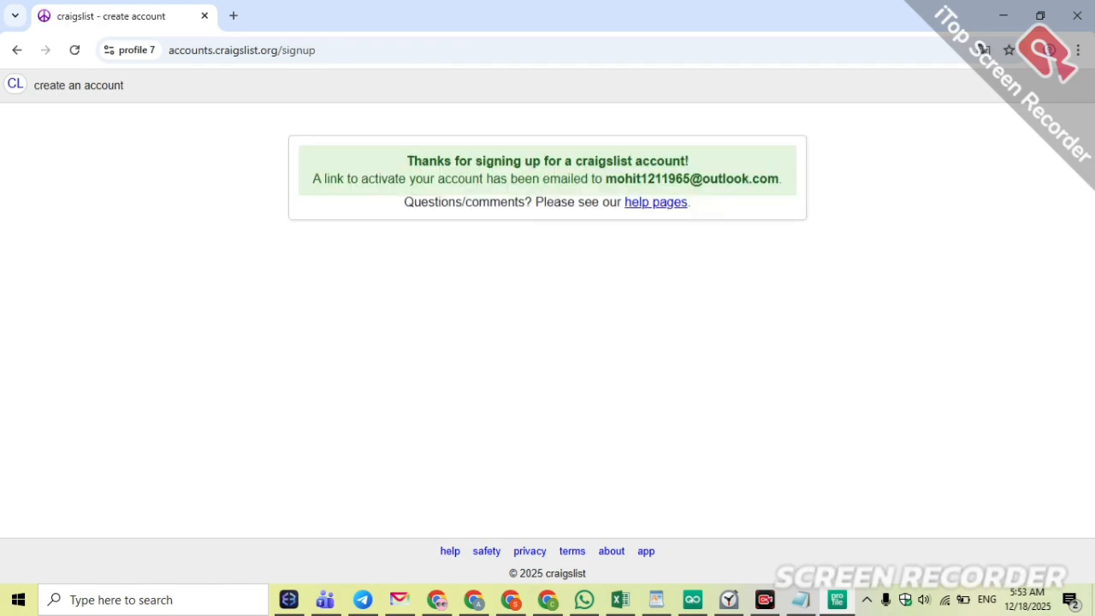
# Step: Open the craigslist sign-up e-mail in Outlook and copy its activation link
pyautogui.click(547, 599)
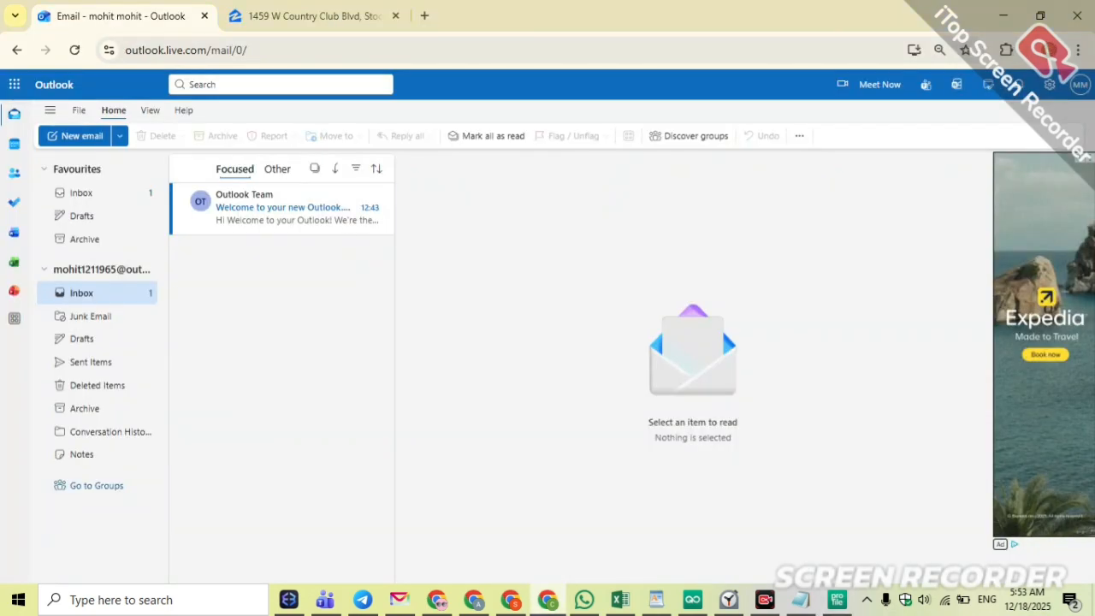
pyautogui.click(282, 208)
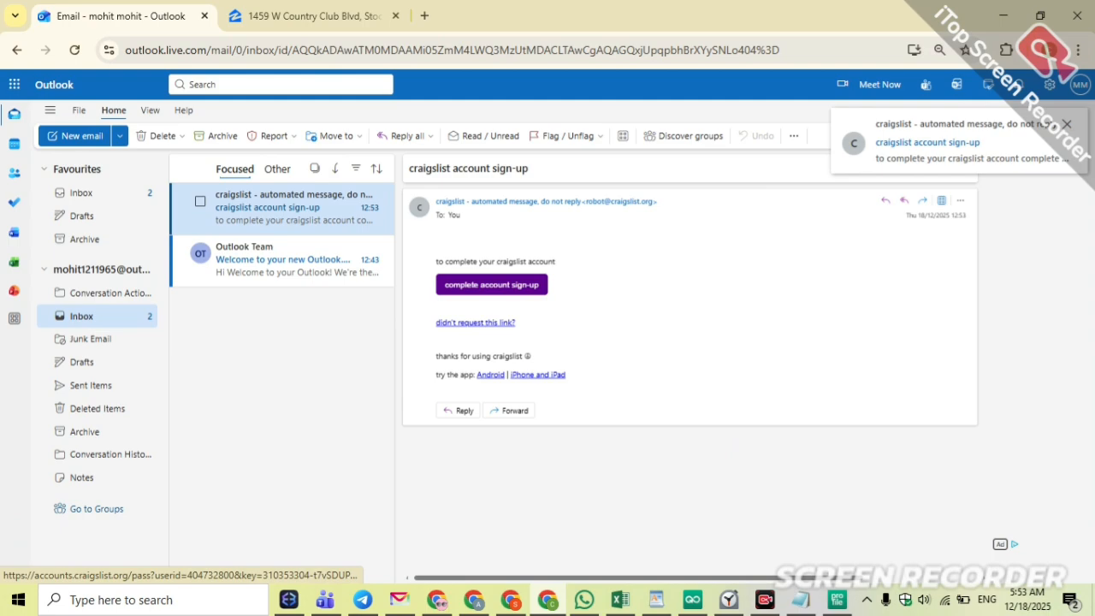
pyautogui.rightClick(515, 284)
pyautogui.click(575, 448)
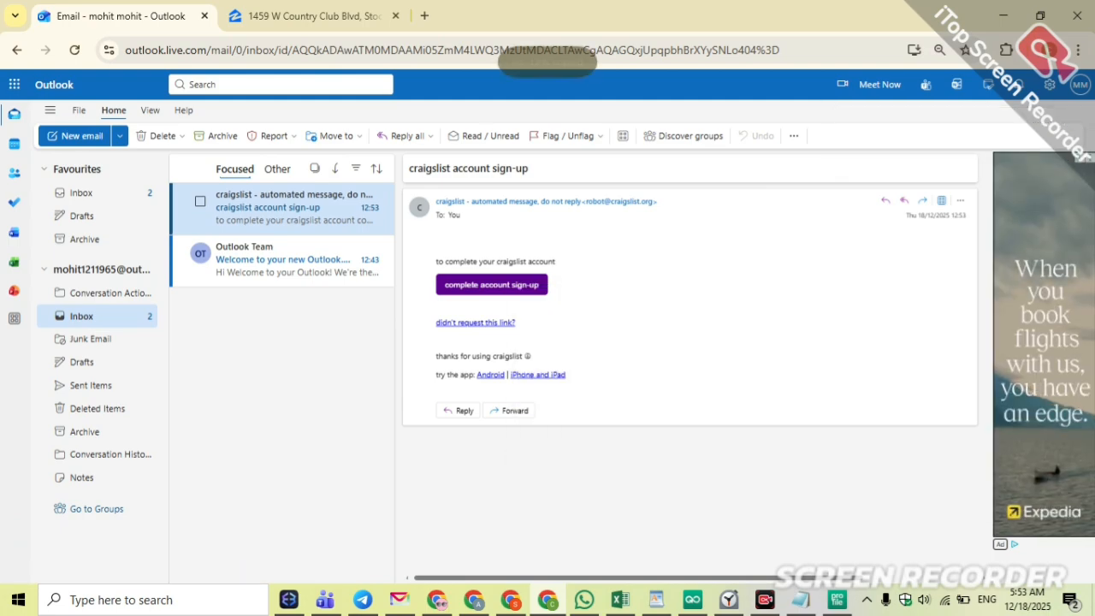
# Step: Load the activation link in the profile 7 browser to reach the password options page
pyautogui.click(838, 599)
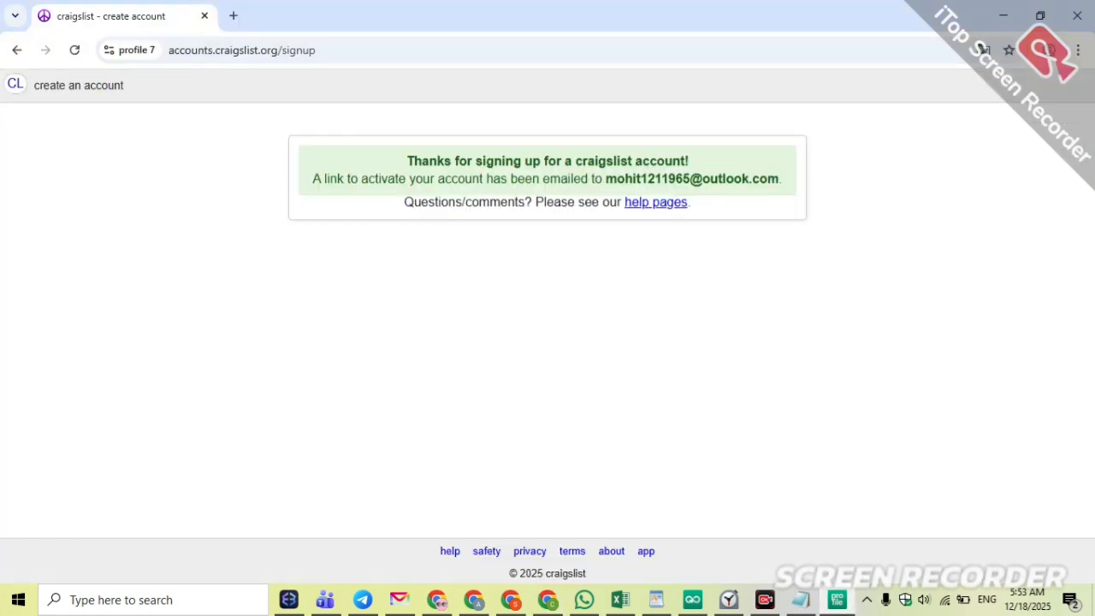
pyautogui.hotkey('ctrl', 'l')
pyautogui.hotkey('ctrl', 'v')
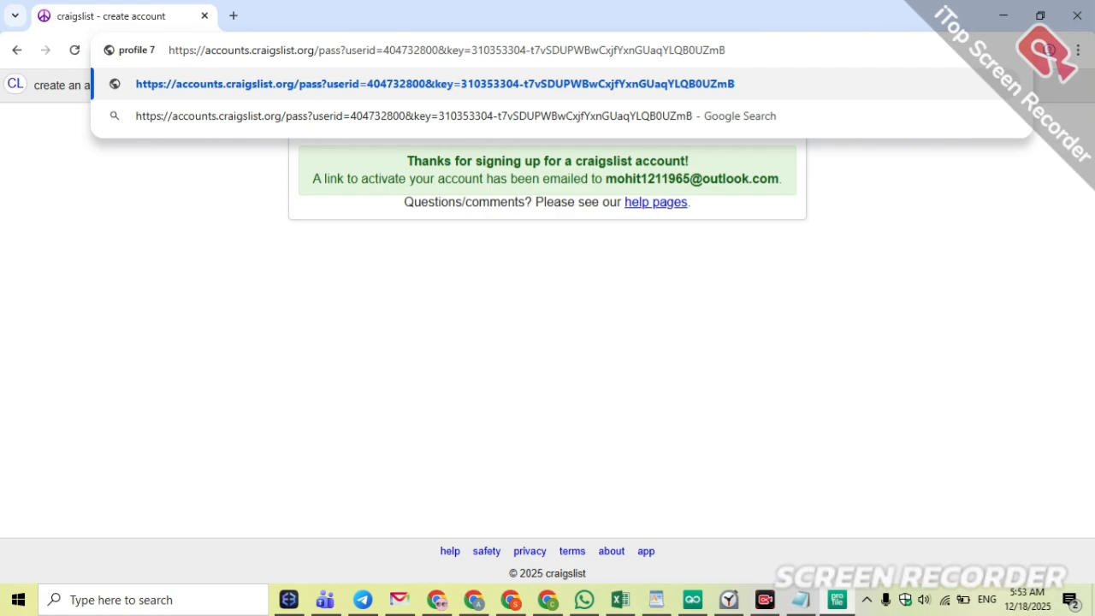
pyautogui.press('Return')
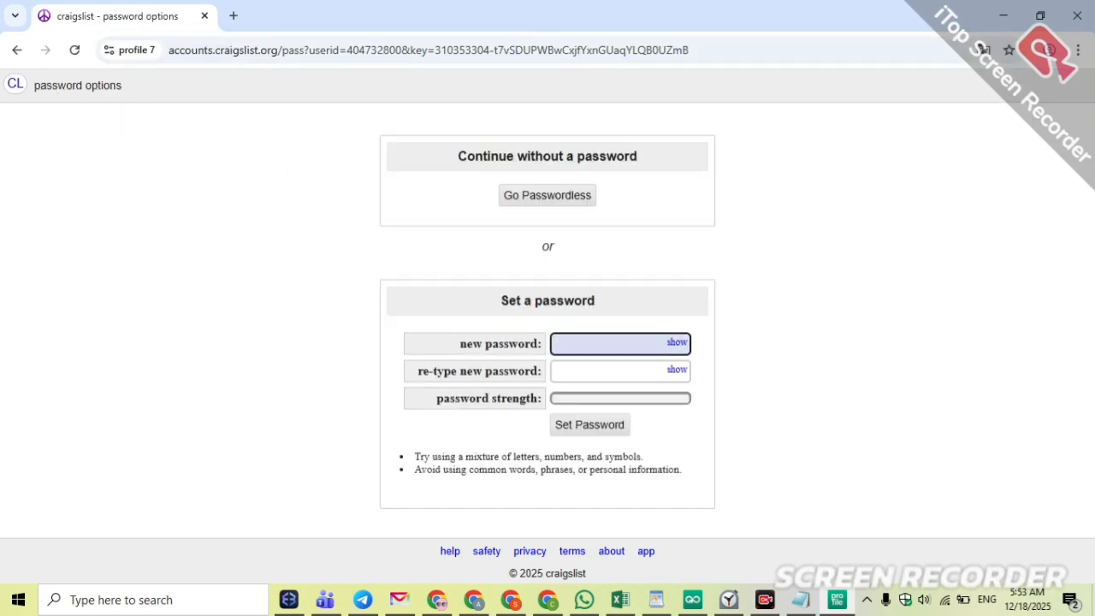
# Step: Enter the account password in both new-password fields and submit it
pyautogui.hotkey('ctrl', 'v')
pyautogui.click(609, 371)
pyautogui.hotkey('ctrl', 'v')
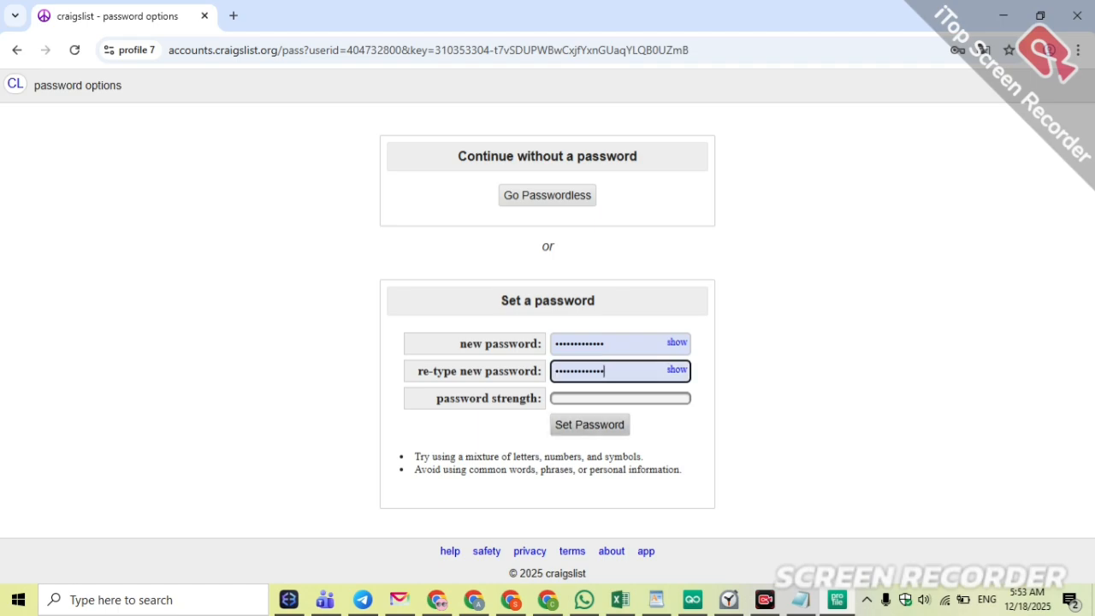
pyautogui.press('Return')
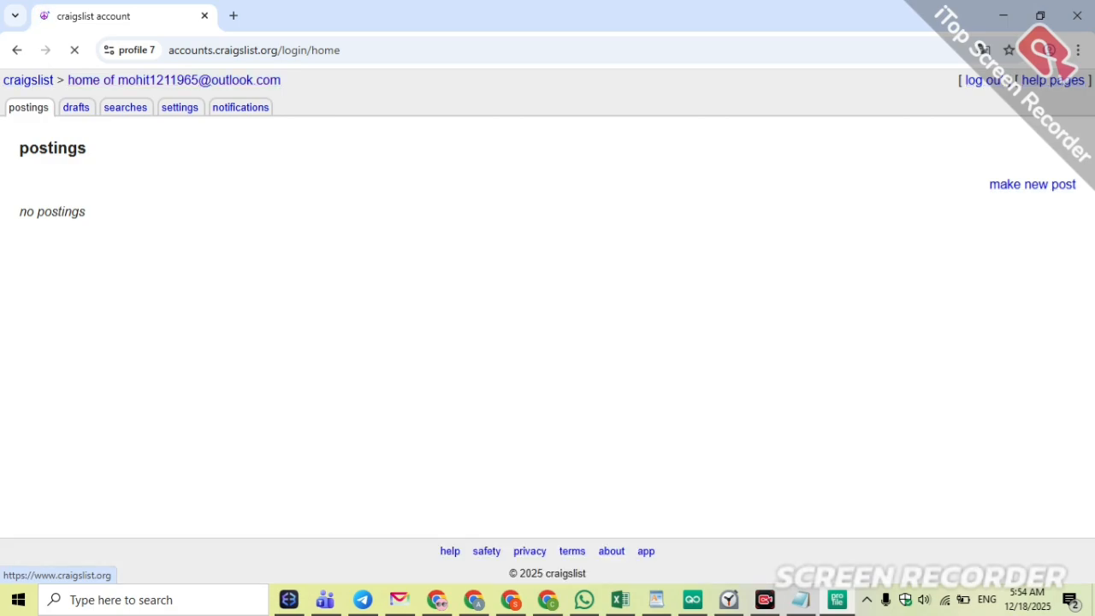
# Step: Bring up the Notepad notes, zoom the text in twice and select all of it
pyautogui.click(801, 600)
pyautogui.click(28, 182)
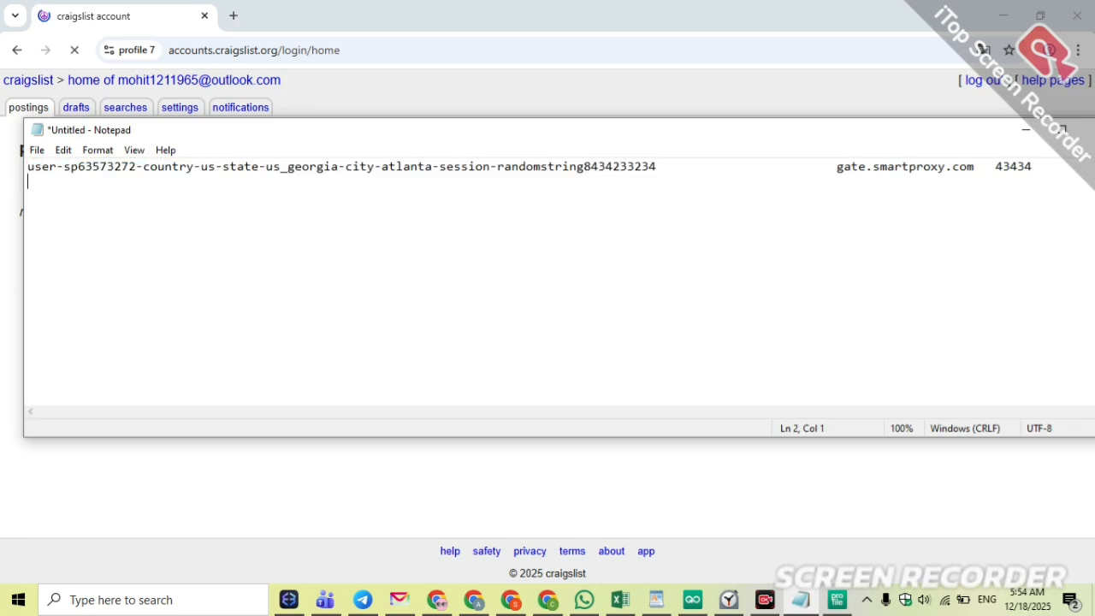
pyautogui.hotkey('ctrl', 'a')
pyautogui.hotkey('ctrl', '+')
pyautogui.hotkey('ctrl', '+')
pyautogui.hotkey('ctrl', '+')
pyautogui.hotkey('ctrl', '+')
pyautogui.hotkey('ctrl', '+')
pyautogui.hotkey('ctrl', '+')
pyautogui.hotkey('ctrl', '+')
pyautogui.hotkey('ctrl', '+')
pyautogui.hotkey('ctrl', '+')
pyautogui.hotkey('ctrl', '+')
pyautogui.hotkey('ctrl', '+')
pyautogui.hotkey('ctrl', '+')
pyautogui.hotkey('ctrl', '+')
pyautogui.hotkey('ctrl', '+')
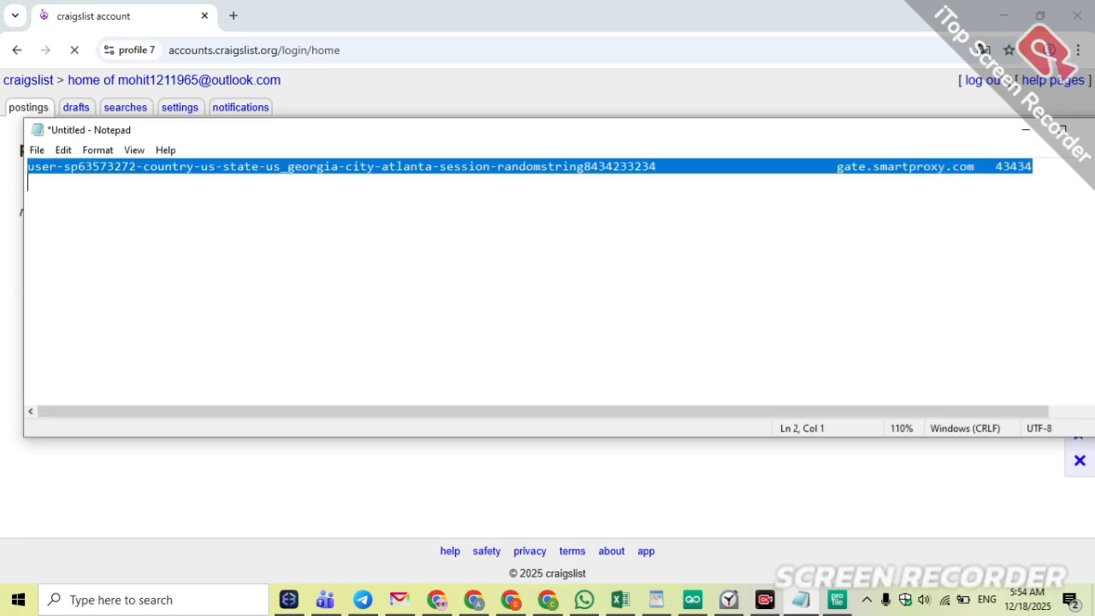
pyautogui.hotkey('ctrl', '+')
pyautogui.hotkey('ctrl', '+')
pyautogui.hotkey('ctrl', '+')
pyautogui.hotkey('ctrl', '+')
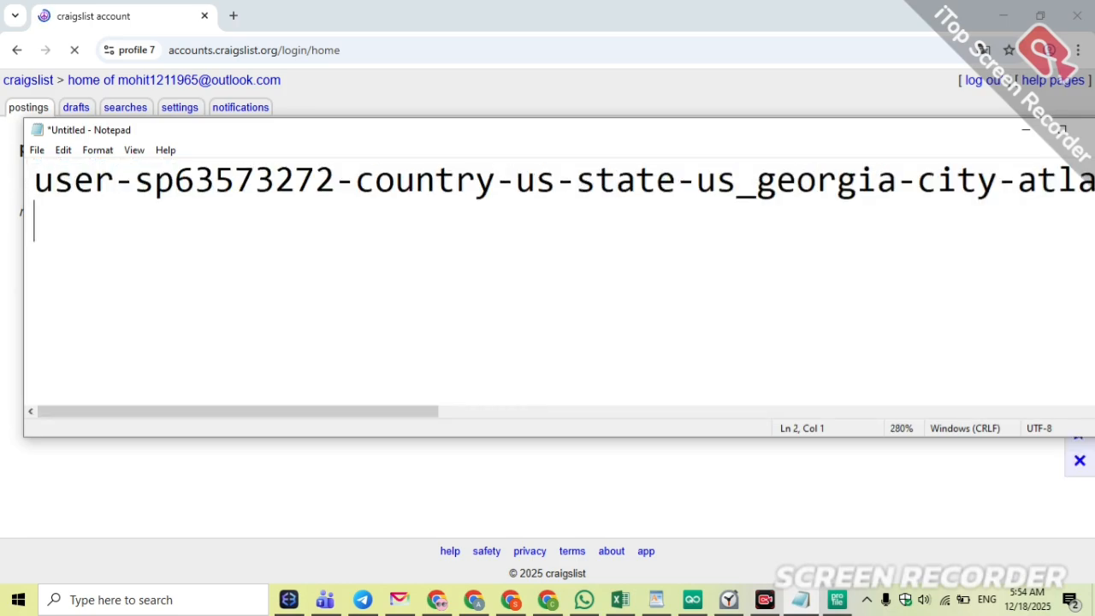
pyautogui.hotkey('ctrl', 'a')
# Step: Type a note saying the Hotmail account is for craigslist, fixing typos along the way
pyautogui.write('h')
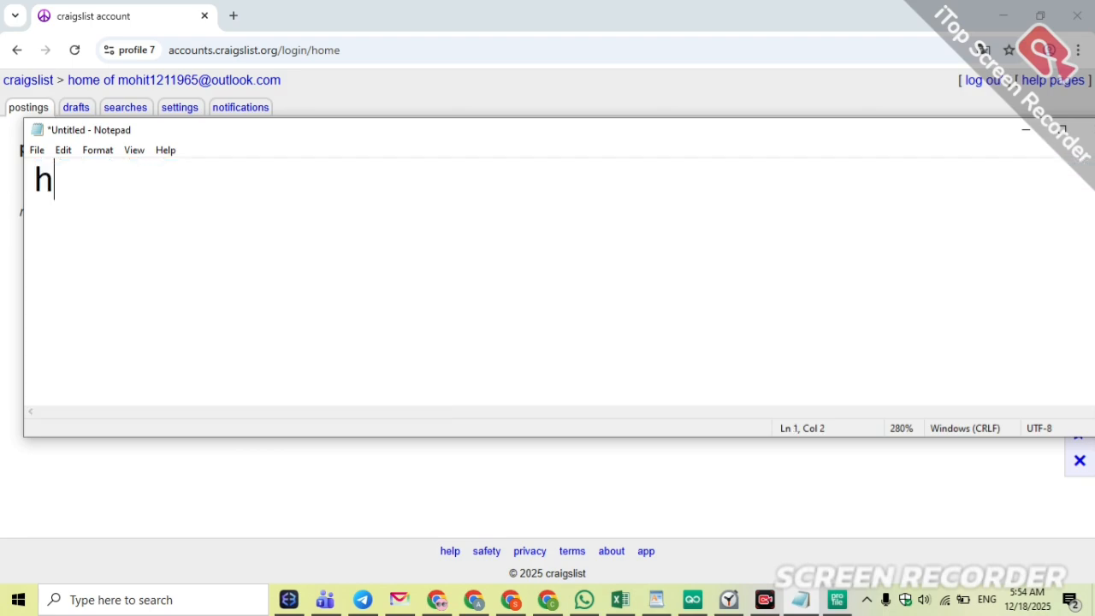
pyautogui.write('t')
pyautogui.press('BackSpace')
pyautogui.press('BackSpace')
pyautogui.write('HotmIL')
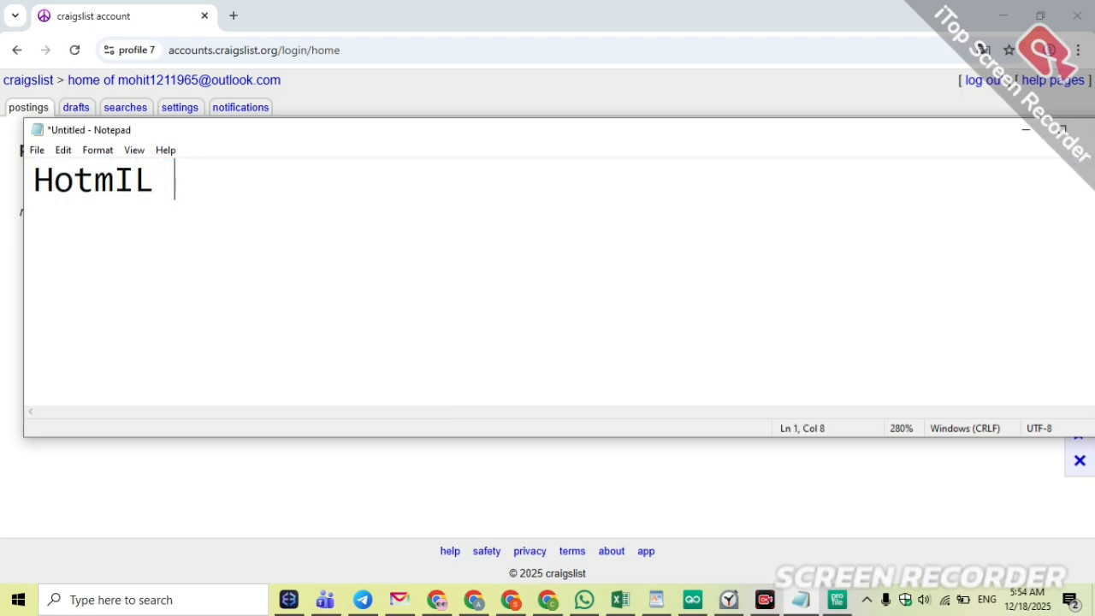
pyautogui.press('BackSpace')
pyautogui.press('BackSpace')
pyautogui.press('BackSpace')
pyautogui.write('A')
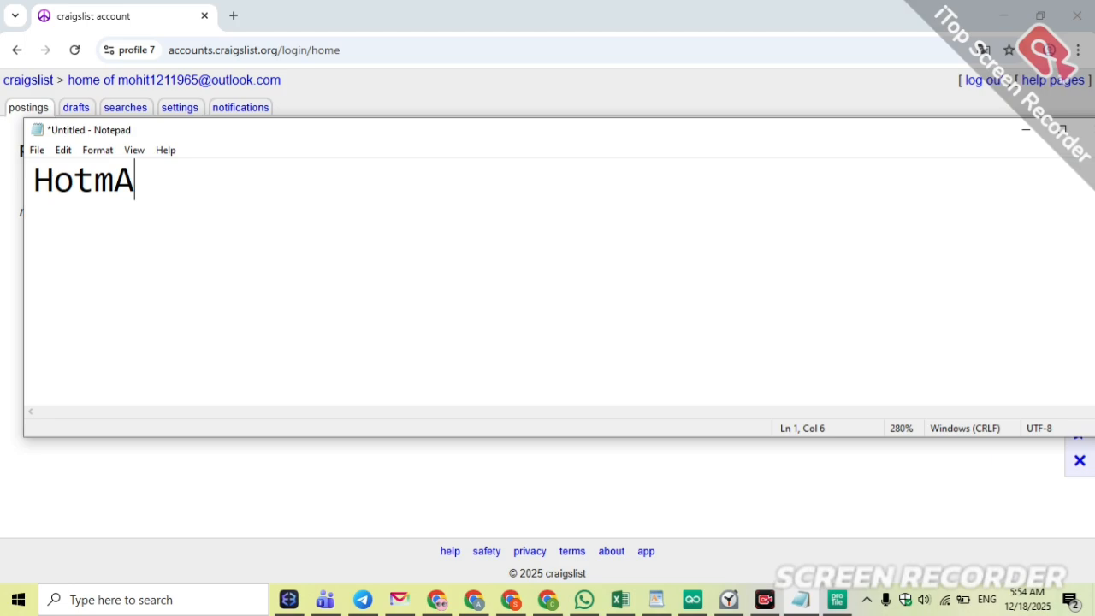
pyautogui.press('BackSpace')
pyautogui.write('aail')
pyautogui.press('BackSpace')
pyautogui.press('BackSpace')
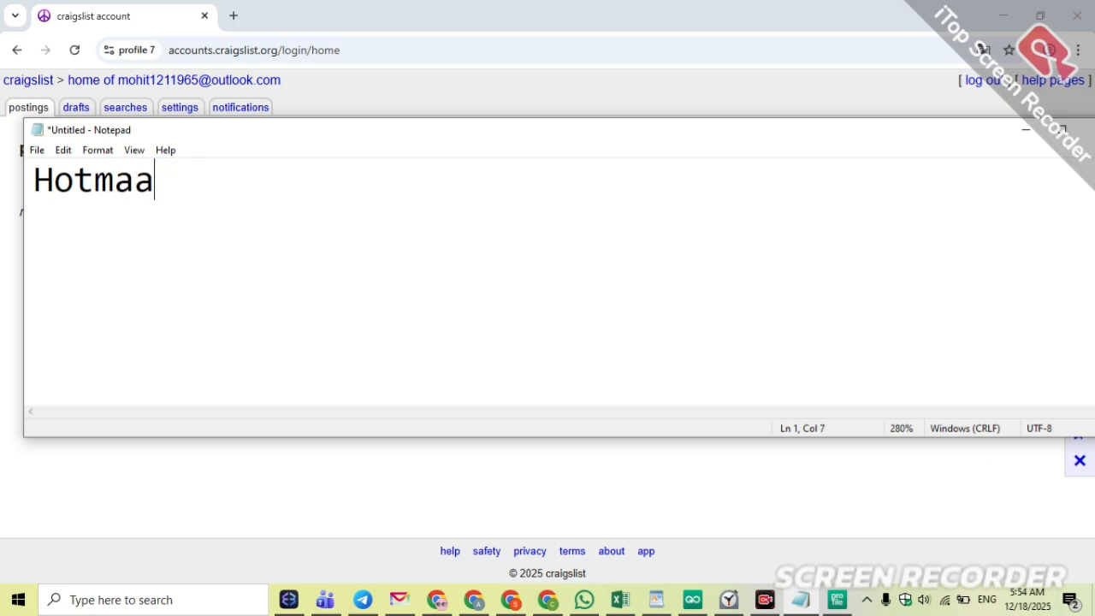
pyautogui.press('BackSpace')
pyautogui.write('il account id')
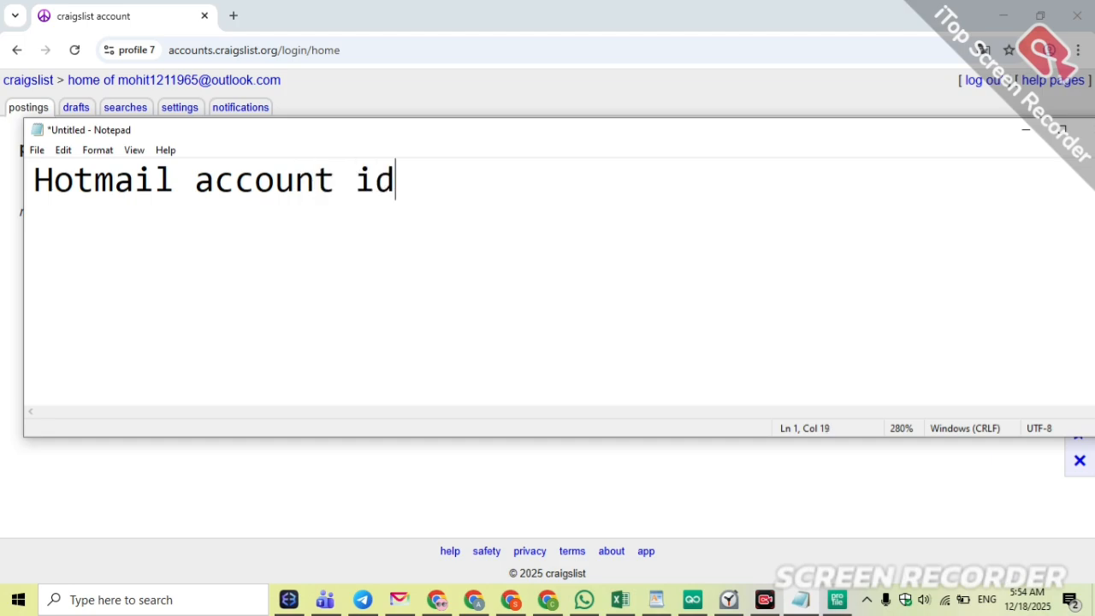
pyautogui.press('BackSpace')
pyautogui.write('s f')
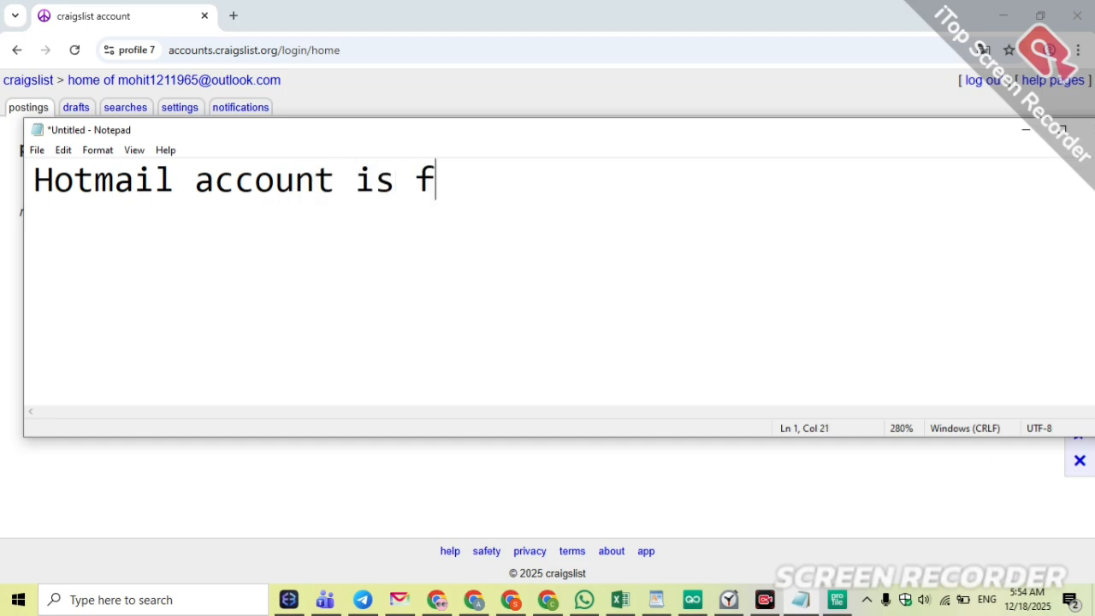
pyautogui.press('BackSpace')
pyautogui.write('for ')
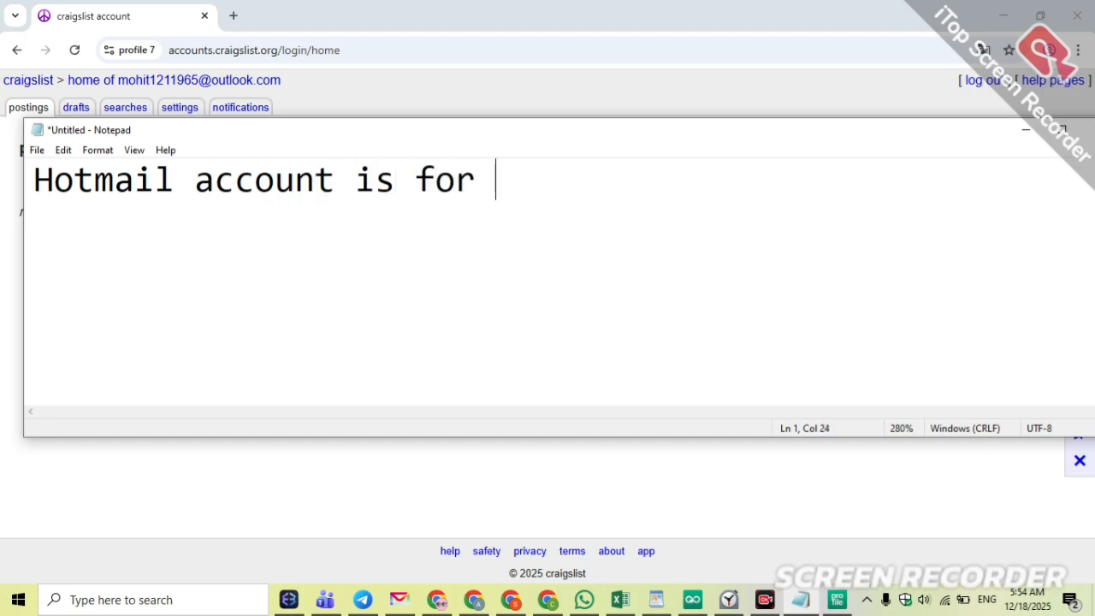
pyautogui.write('crai')
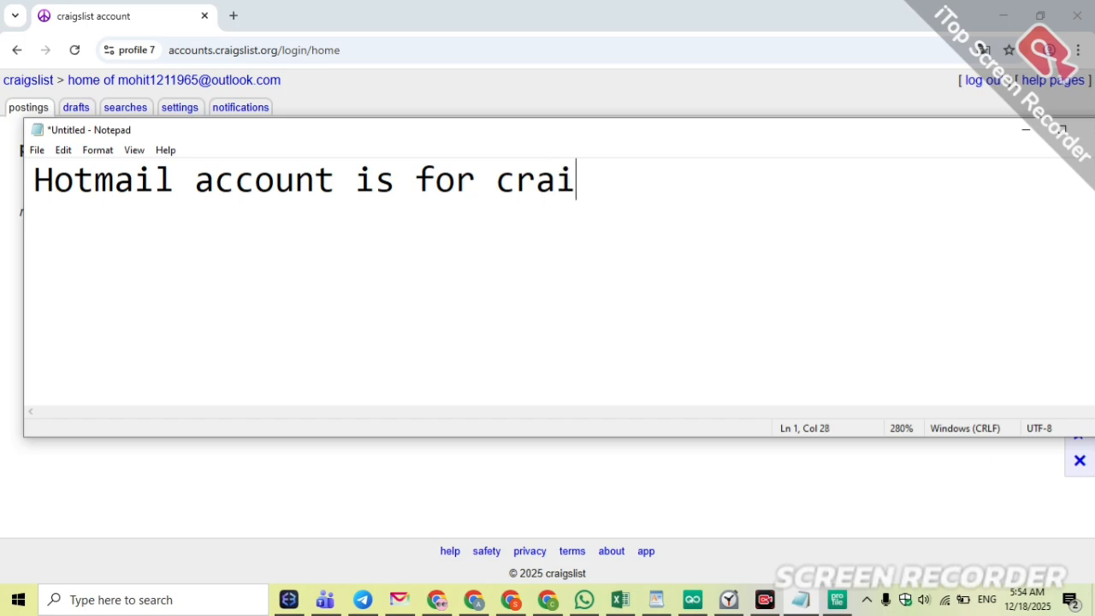
pyautogui.write('gslist')
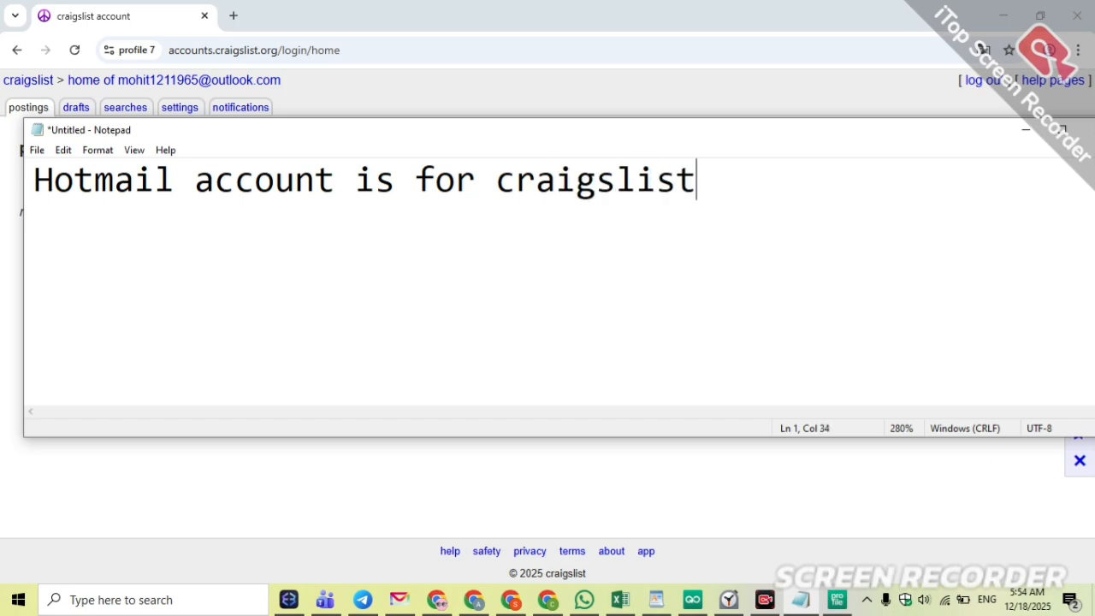
# Step: Replace the note with 'so u can use hotmail account ok...' and go back to Craigslist
pyautogui.hotkey('ctrl', 'a')
pyautogui.write('so ')
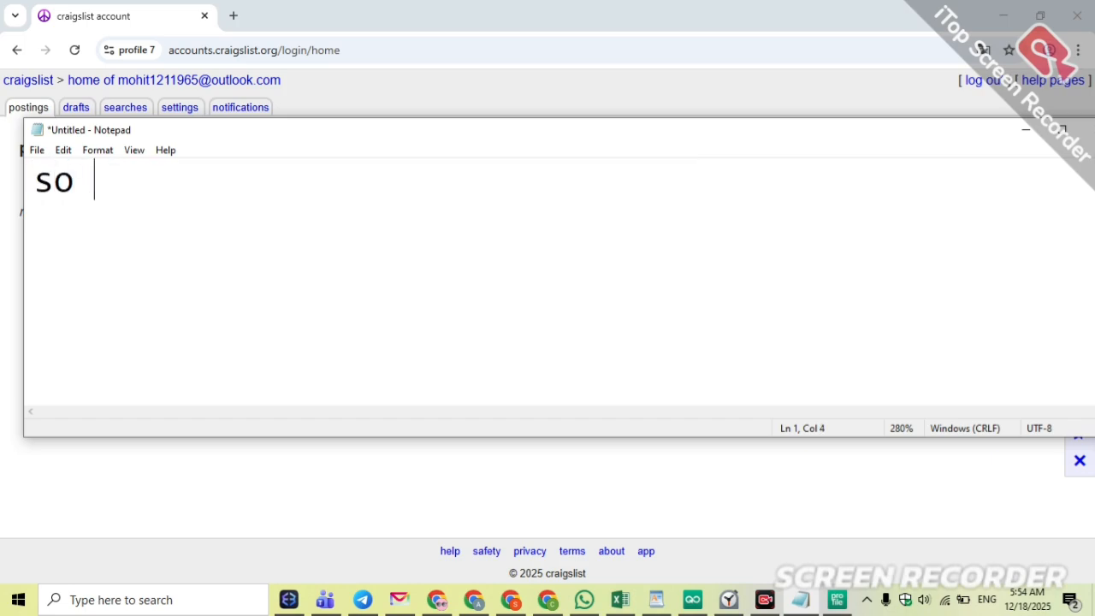
pyautogui.write('u can u')
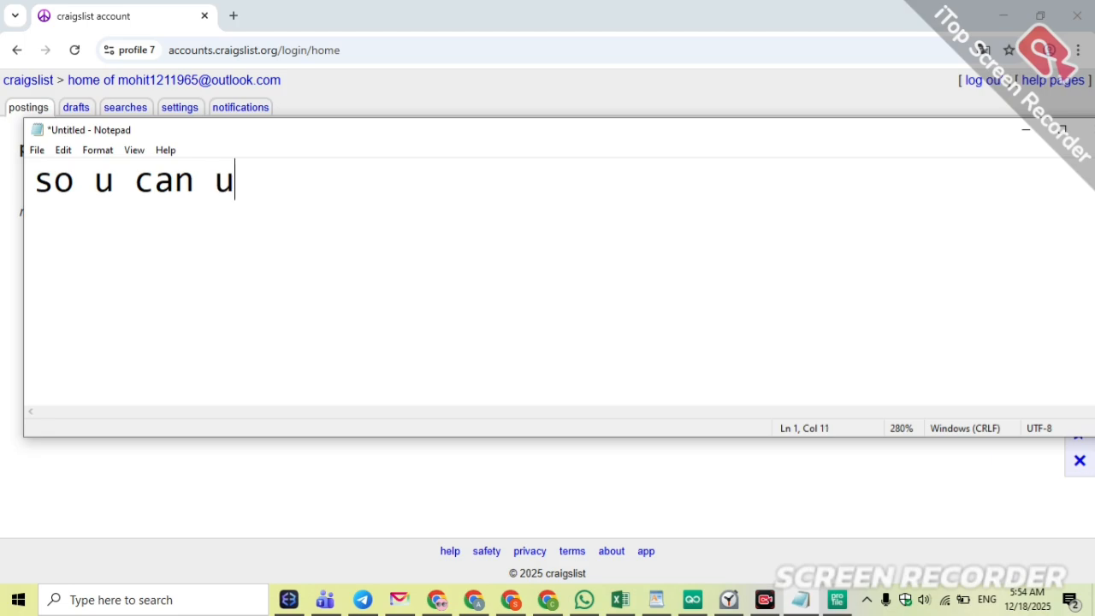
pyautogui.write('se h')
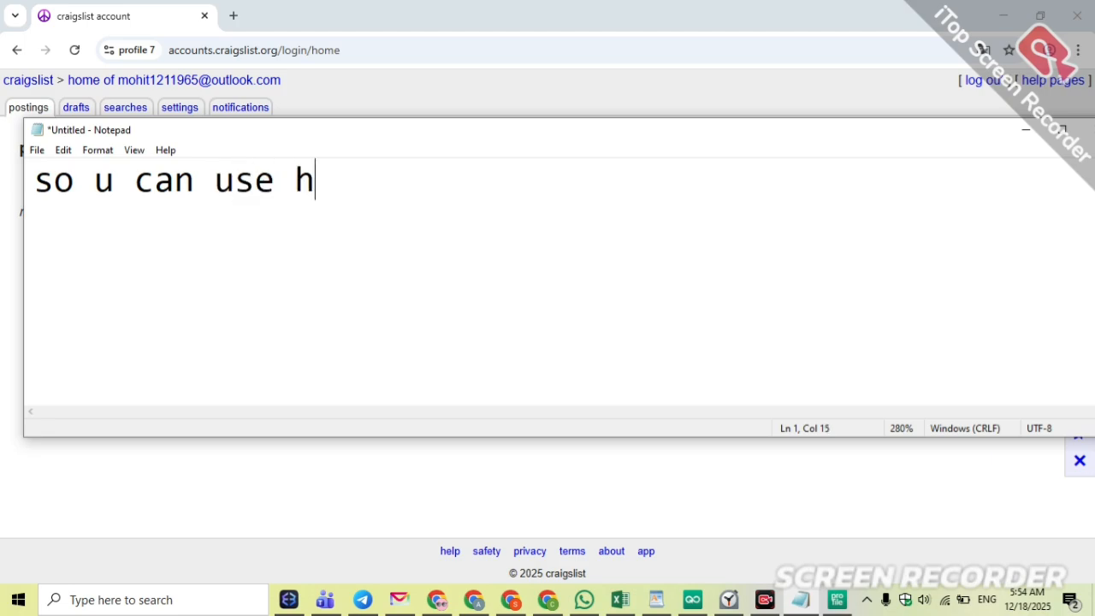
pyautogui.write('otm')
pyautogui.press('BackSpace')
pyautogui.write('tmai')
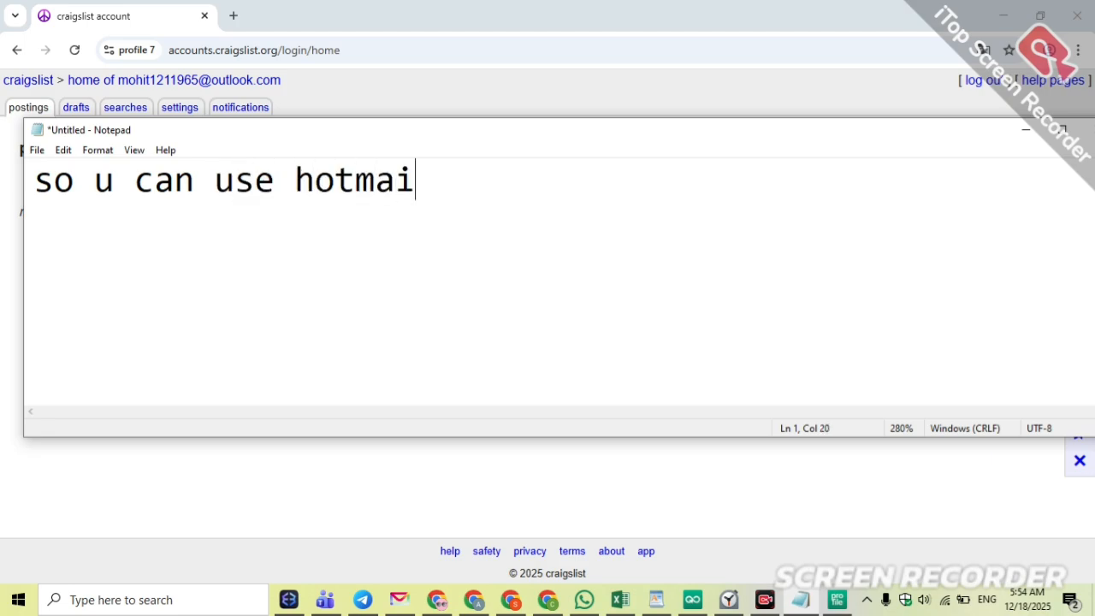
pyautogui.write('l accoun')
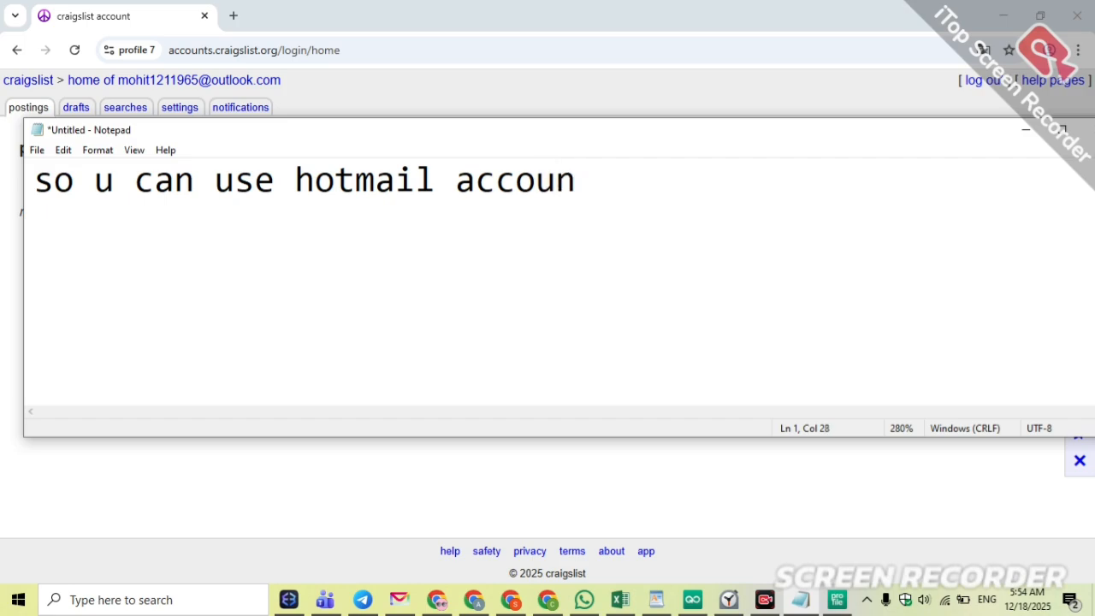
pyautogui.write('t ok')
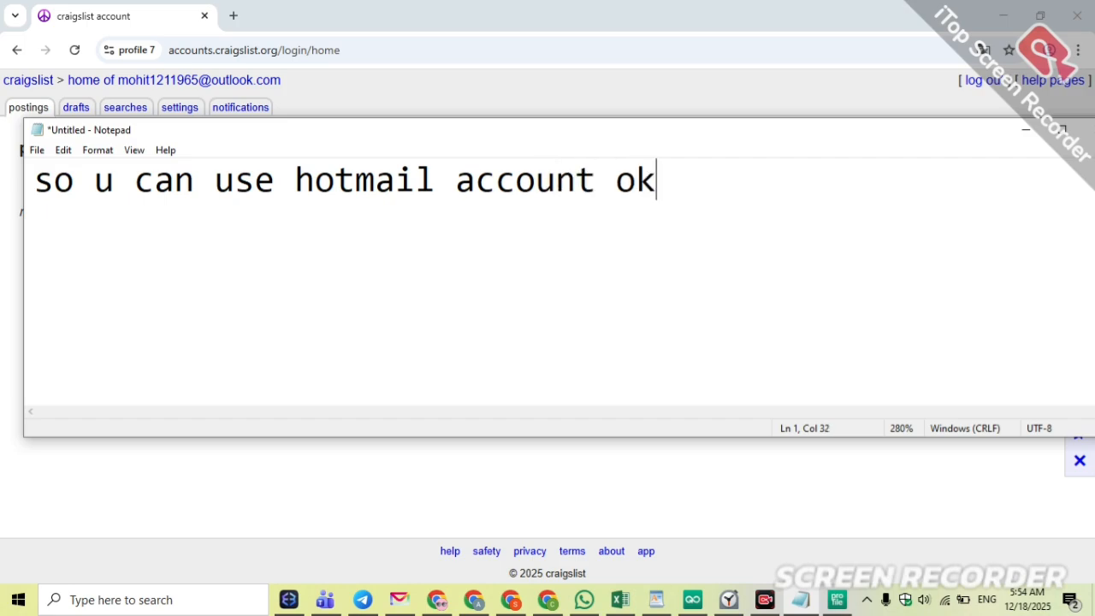
pyautogui.write('...')
pyautogui.hotkey('ctrl', 'a')
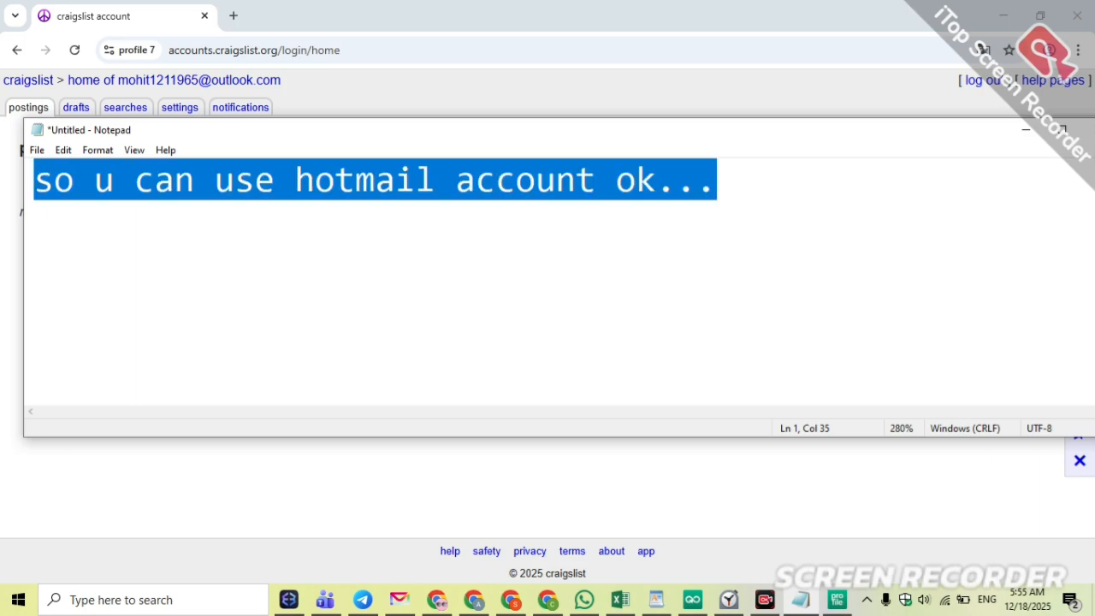
pyautogui.hotkey('alt', 'Tab')
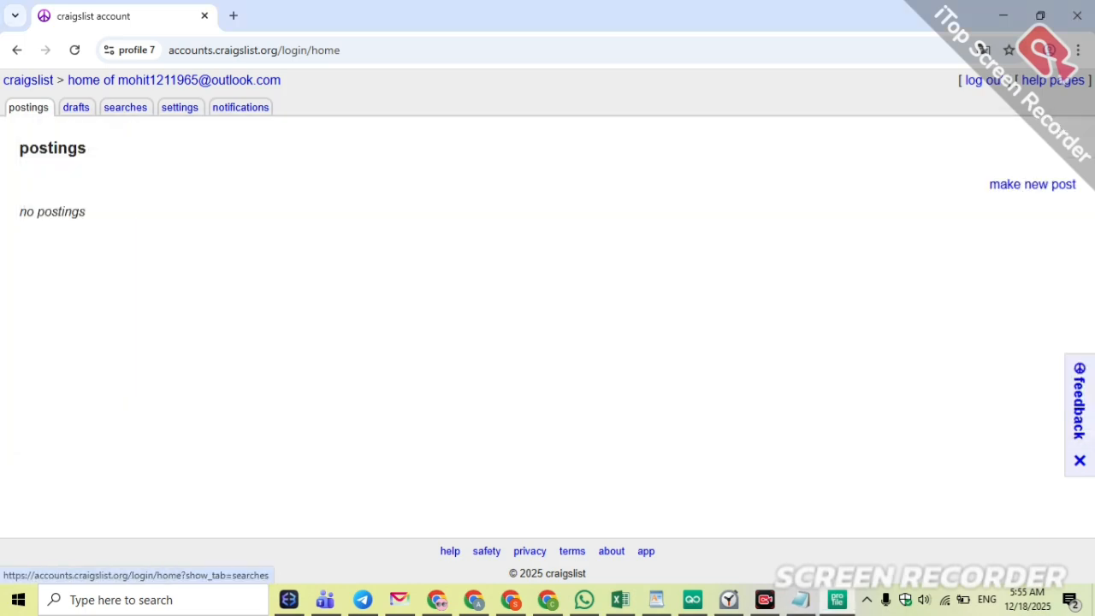
# Step: Go to the main craigslist page and open apts / housing in a new tab
pyautogui.click(28, 79)
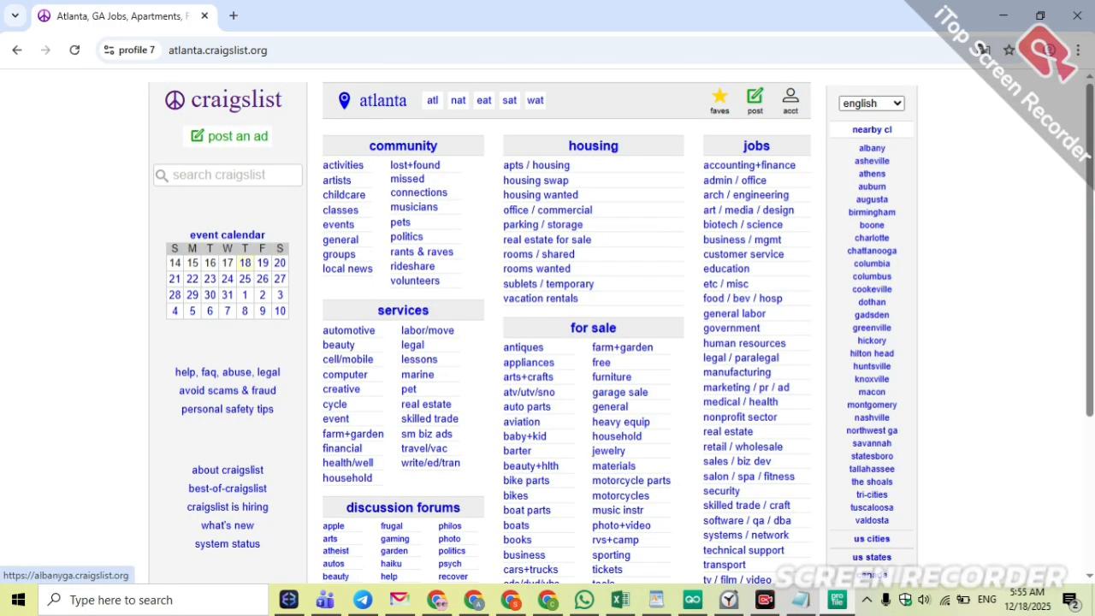
pyautogui.click(756, 146)
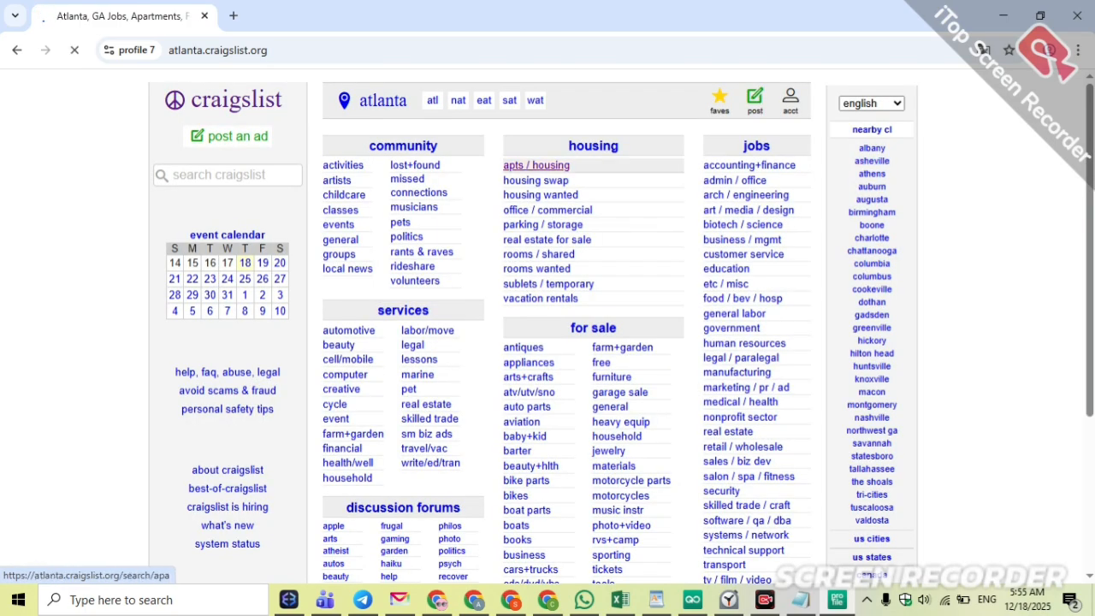
pyautogui.rightClick(640, 171)
pyautogui.click(702, 192)
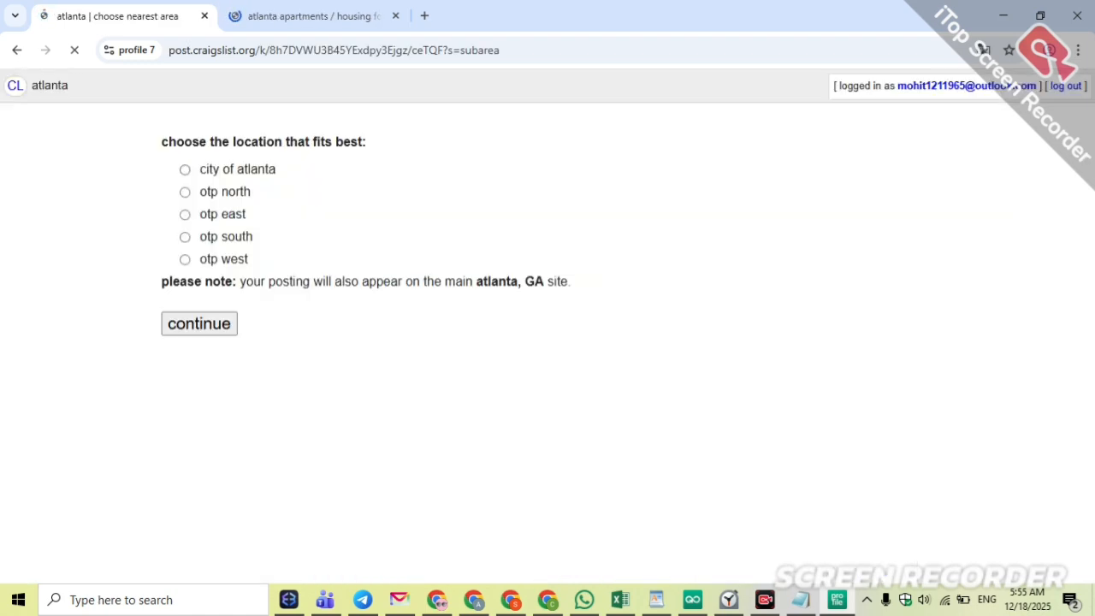
# Step: Choose city of atlanta, housing offered, and the apartments / housing for rent category
pyautogui.click(184, 169)
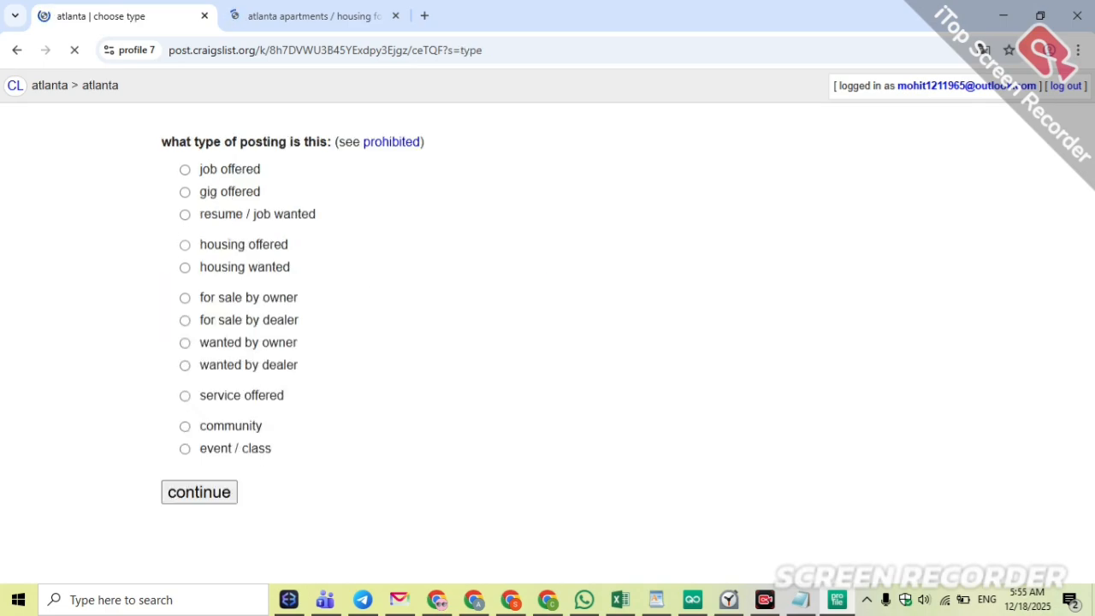
pyautogui.click(185, 246)
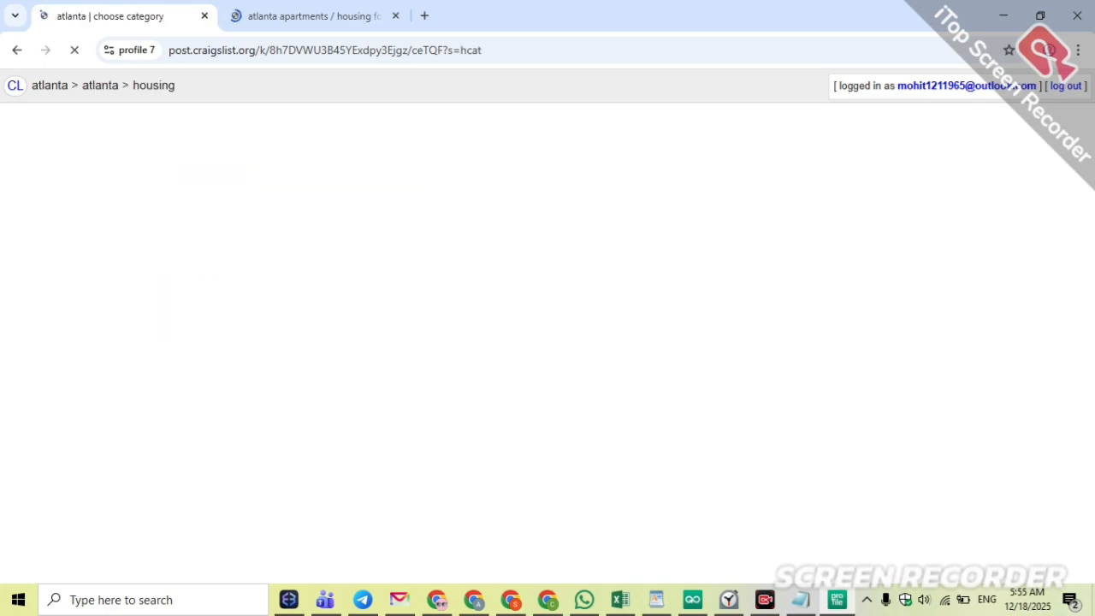
pyautogui.click(180, 186)
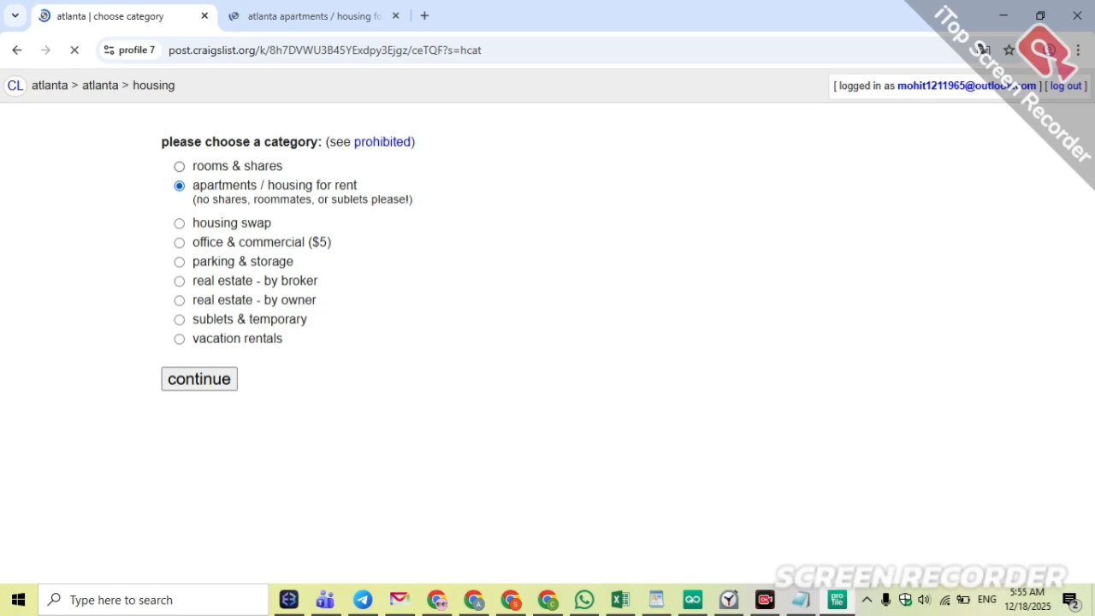